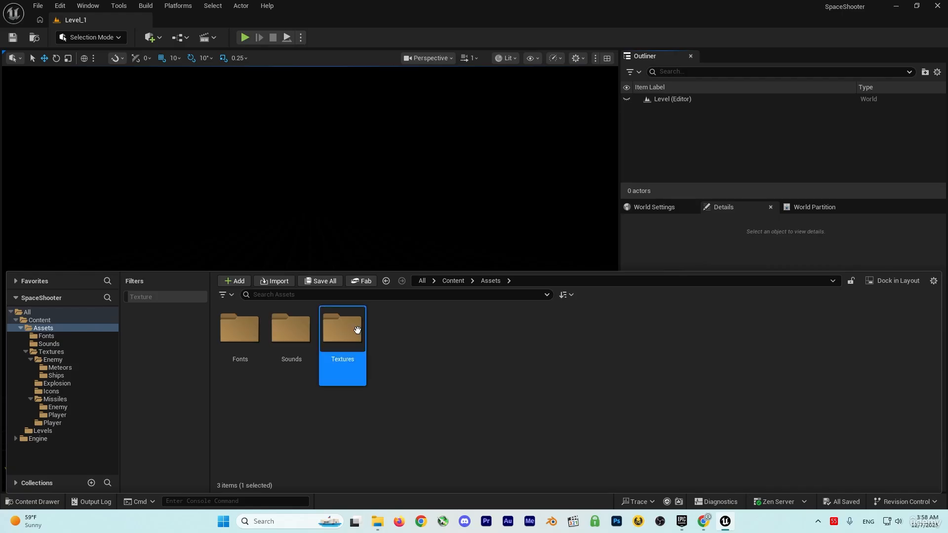
Browse the project's texture assets down to the enemy Ships folder inside Textures and Enemy.
double_click(352, 328)
double_click(240, 341)
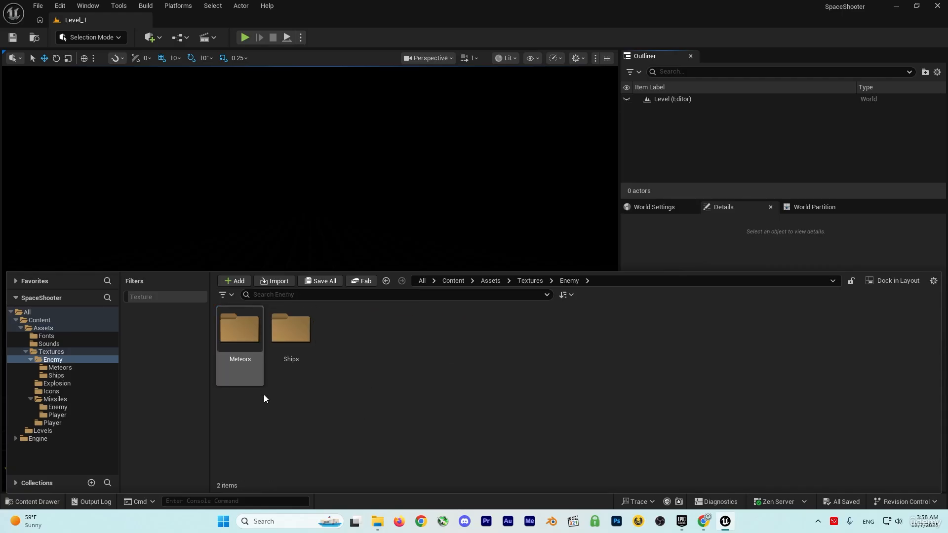
double_click(295, 337)
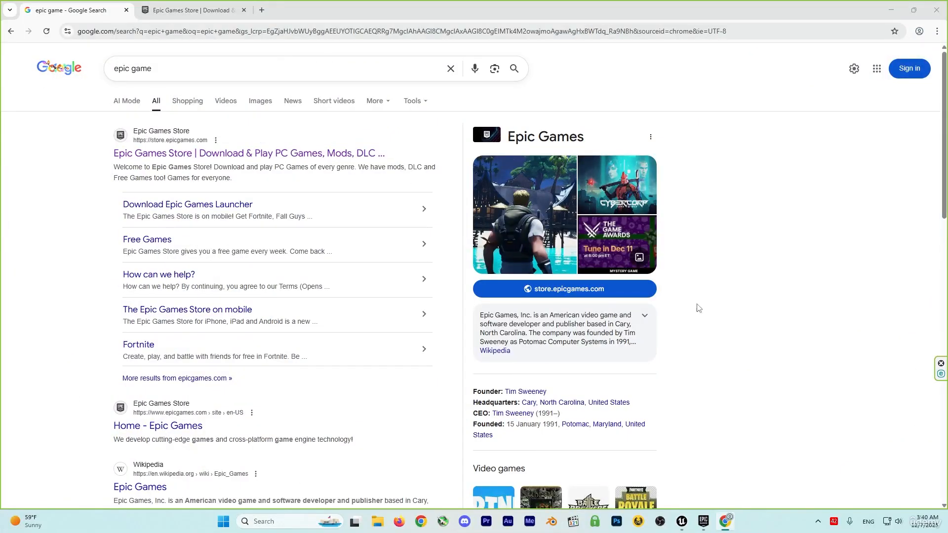
View the Epic Games Store home page, then switch to the Epic Games Launcher.
left_click_drag(159, 69, 98, 72)
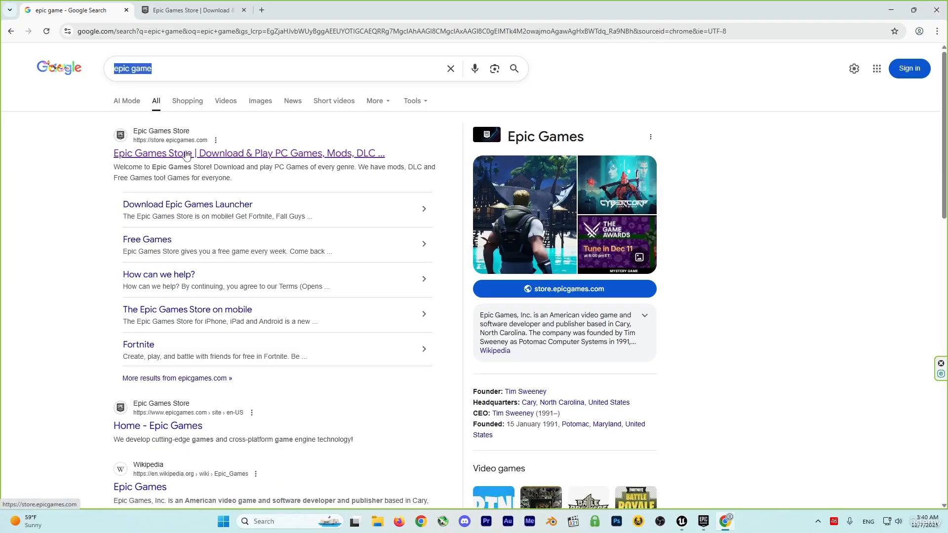
left_click(193, 11)
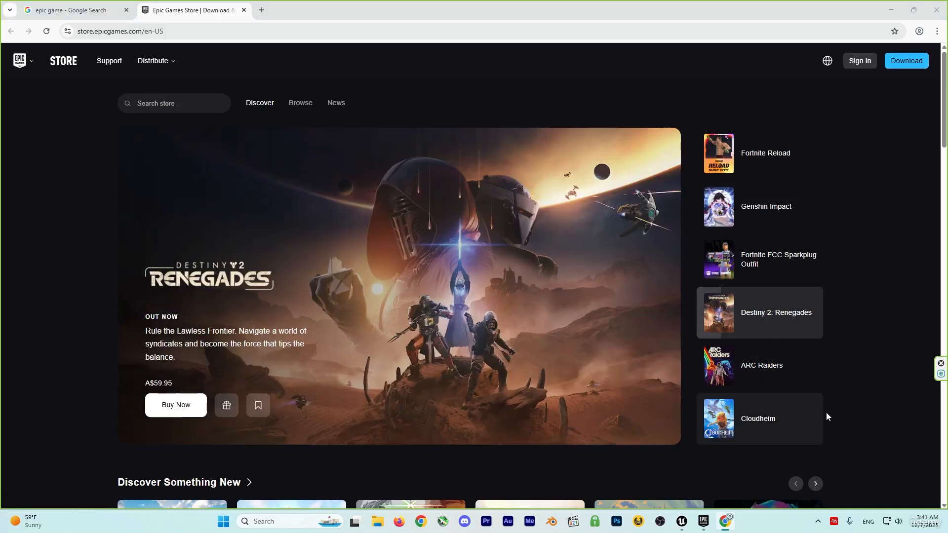
left_click(703, 522)
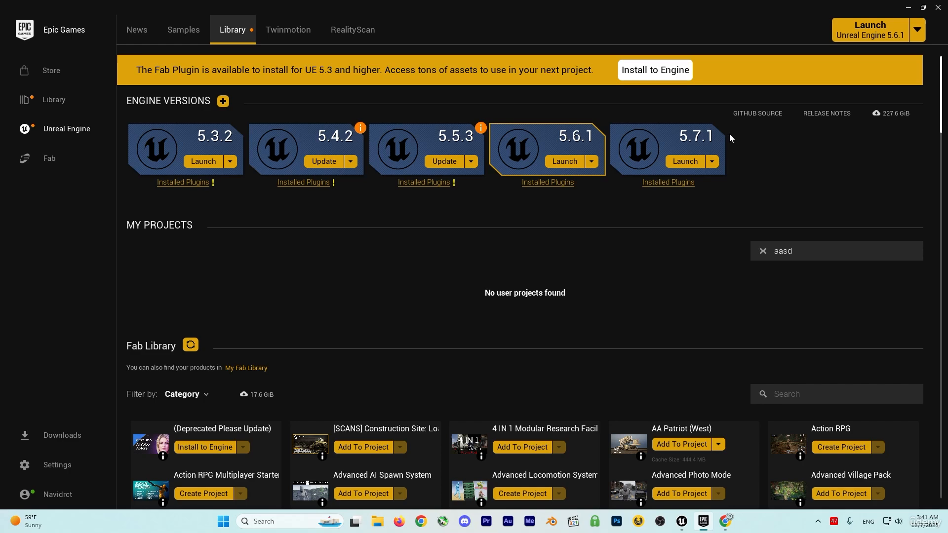
left_click(223, 101)
left_click(889, 141)
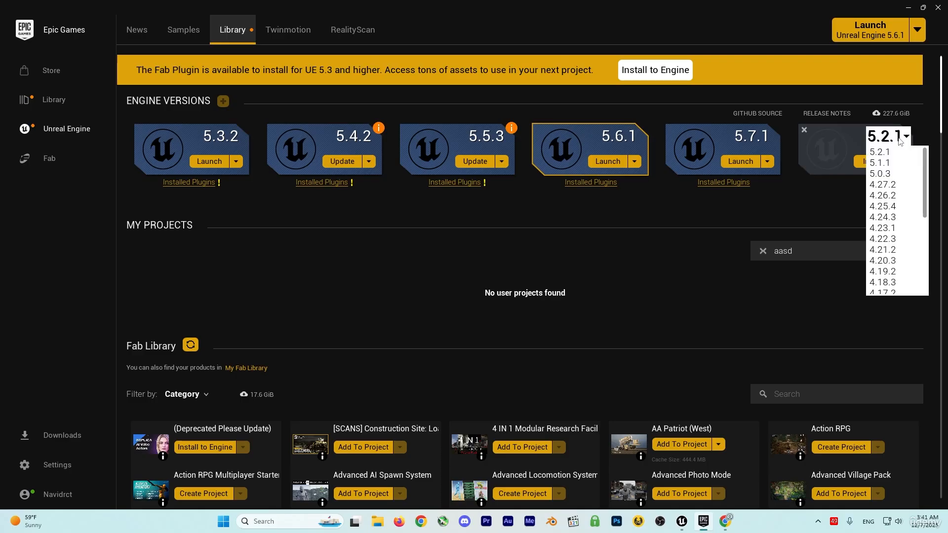
left_click(826, 211)
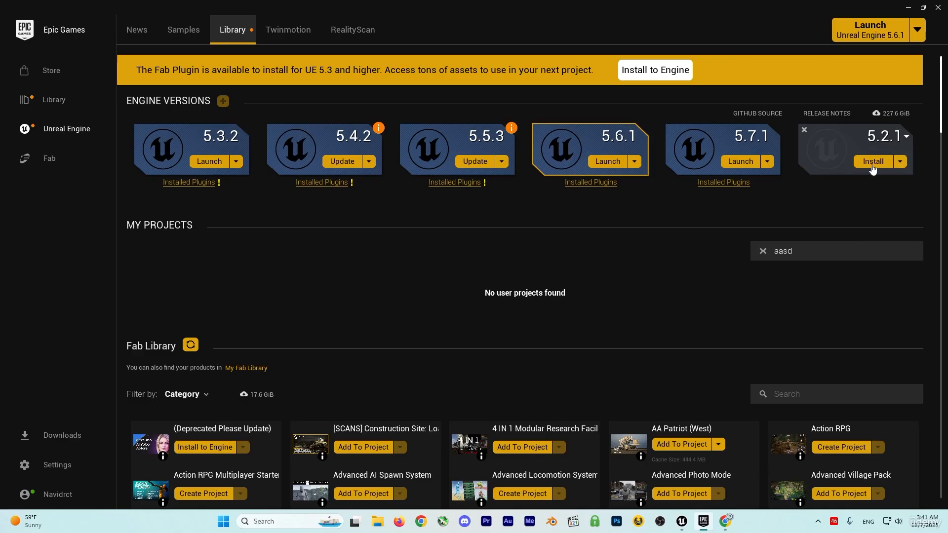
left_click(804, 130)
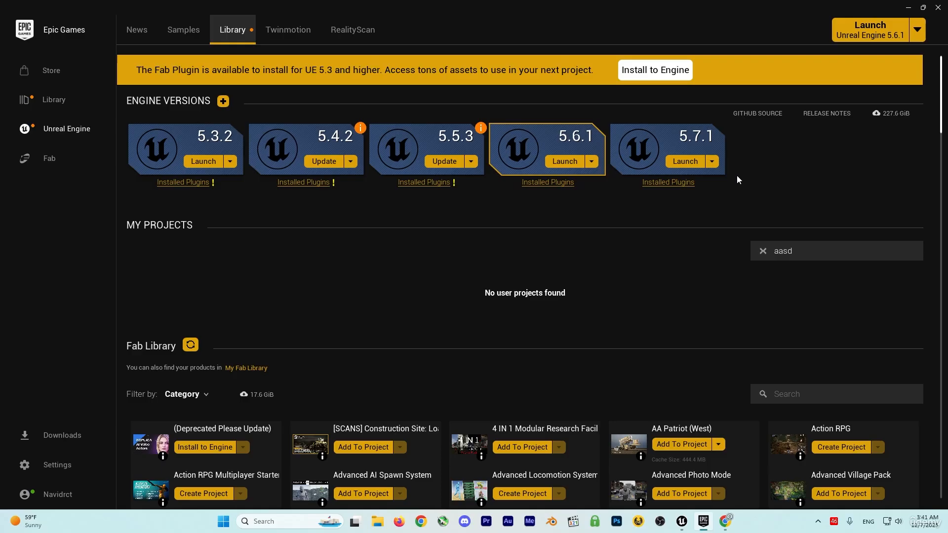
Launch Unreal Engine 5.7.1 and start a new project based on the Blank games template.
left_click(685, 161)
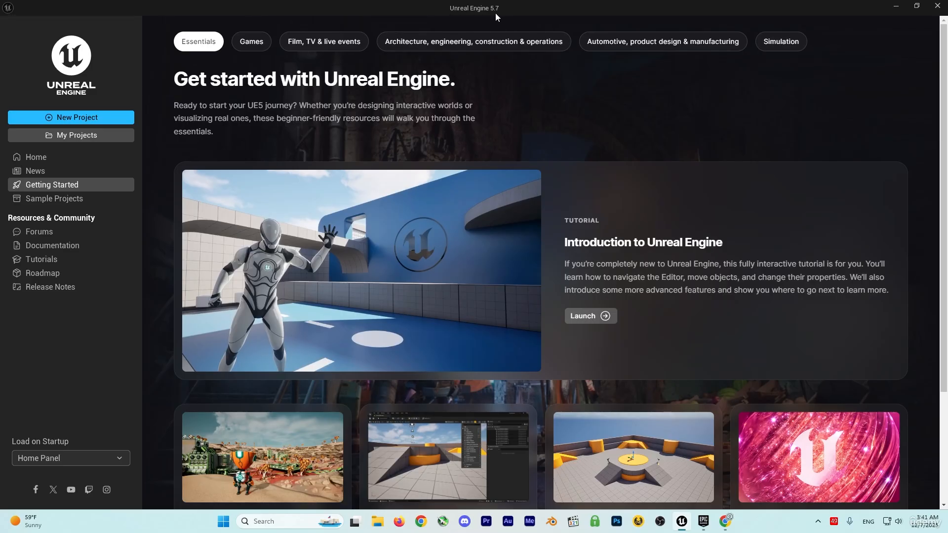
left_click(84, 120)
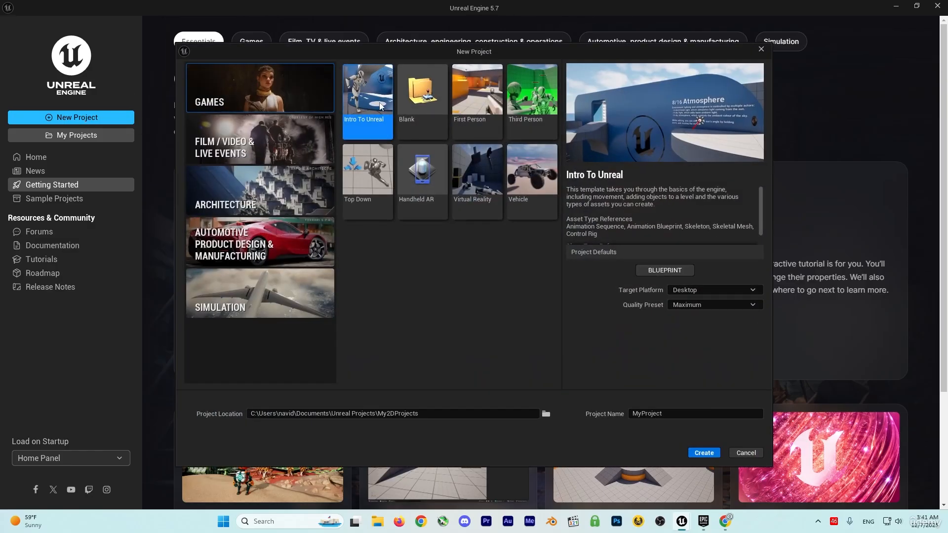
left_click(423, 104)
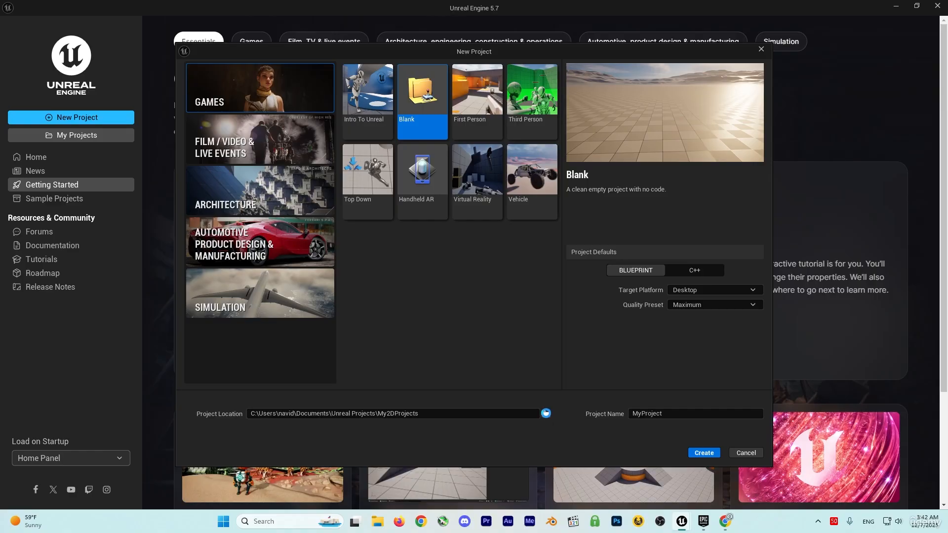
Set the project location to the CourseProject folder and create the project under the name SpaceShooter.
left_click(546, 414)
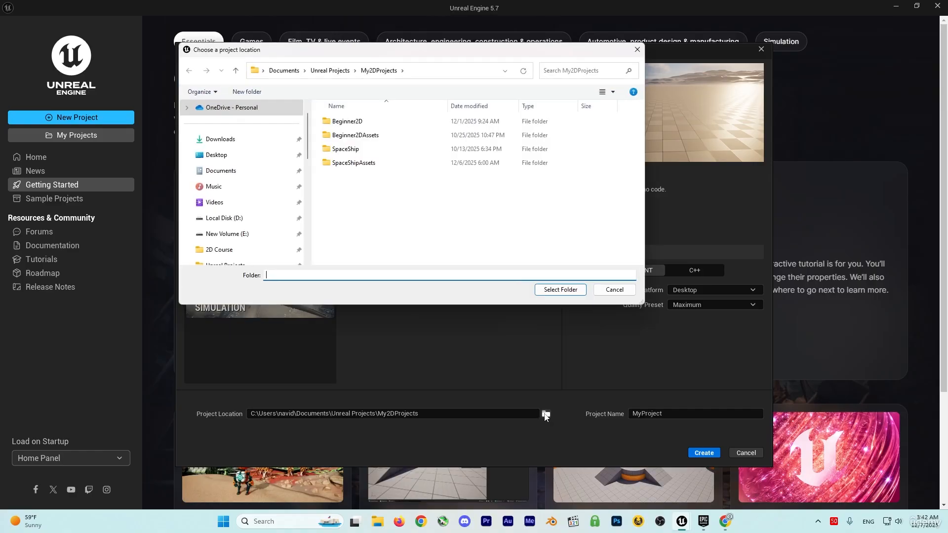
left_click(561, 290)
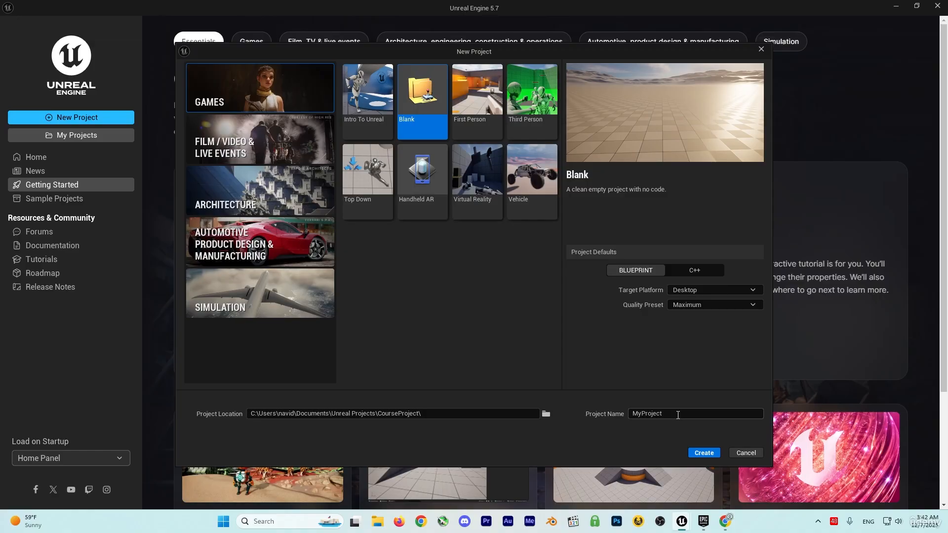
left_click_drag(662, 413, 617, 442)
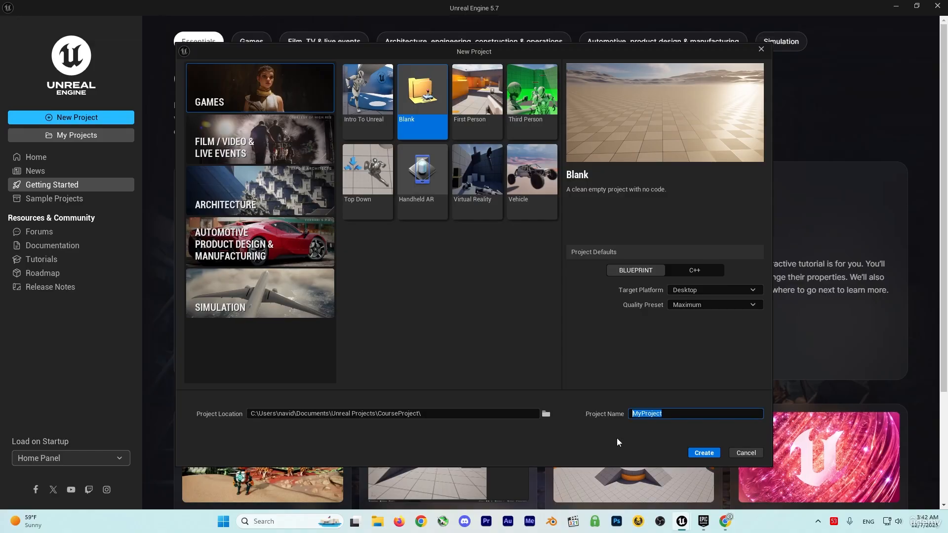
type("SpaceShooter")
left_click(703, 453)
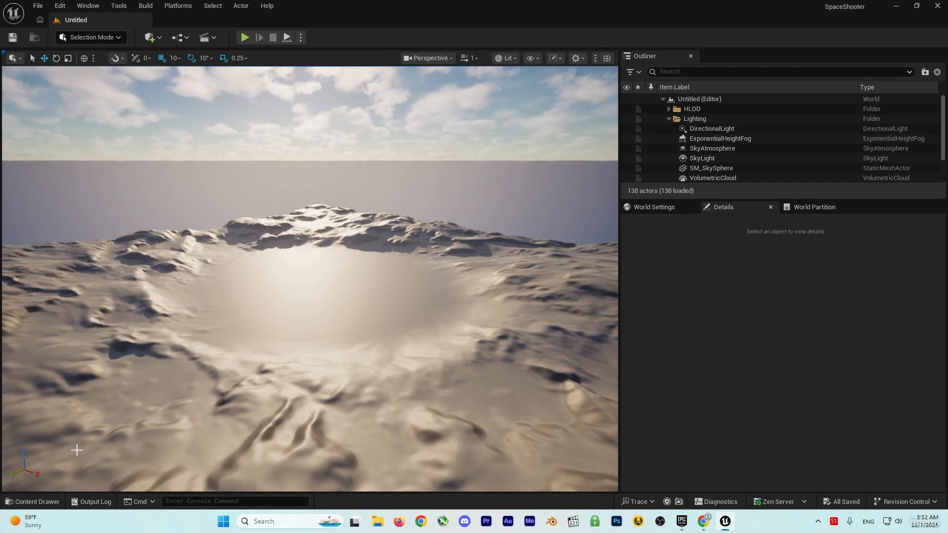
Create a folder named Levels in the project's Content folder.
left_click(43, 501)
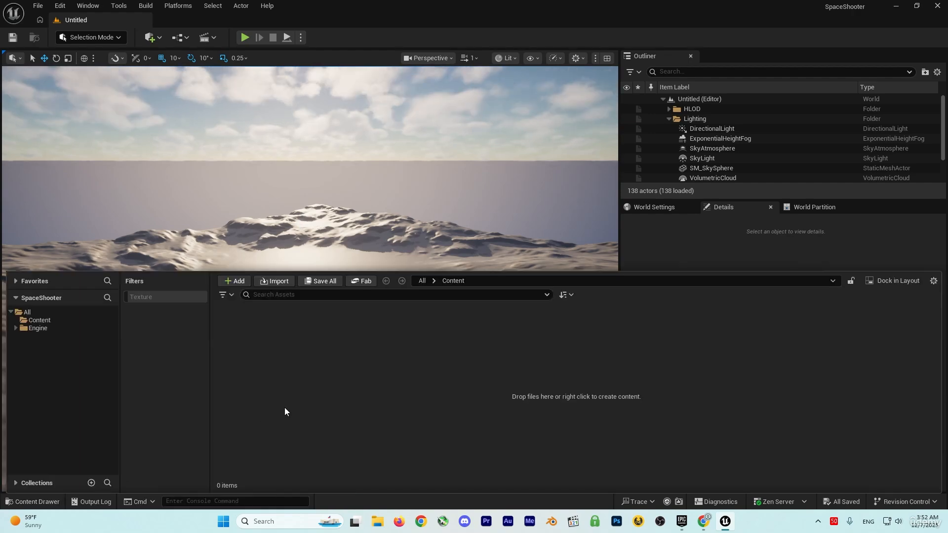
left_click(52, 320)
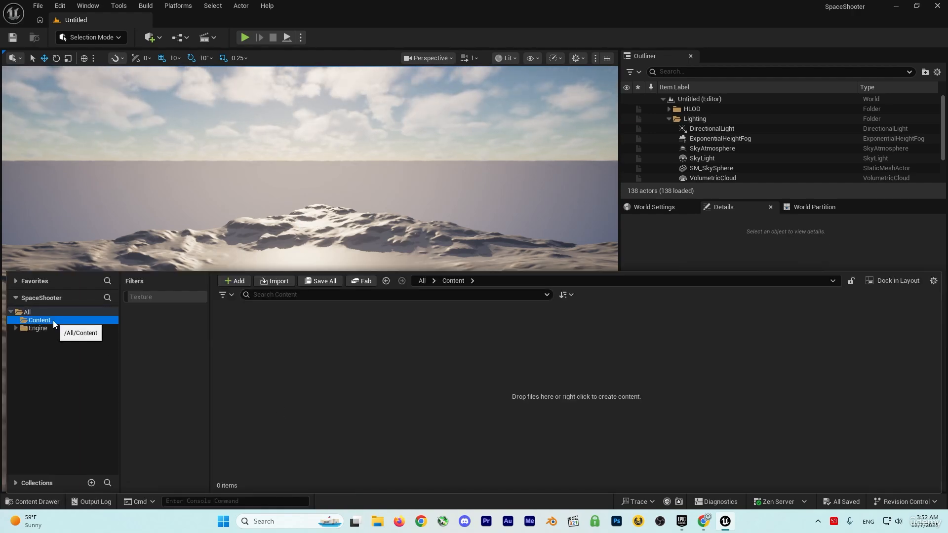
right_click(364, 416)
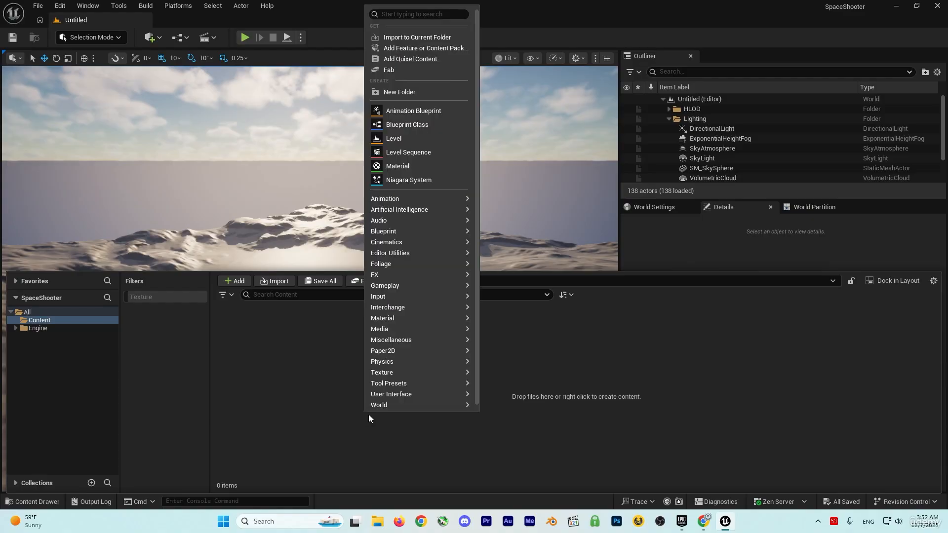
left_click(395, 92)
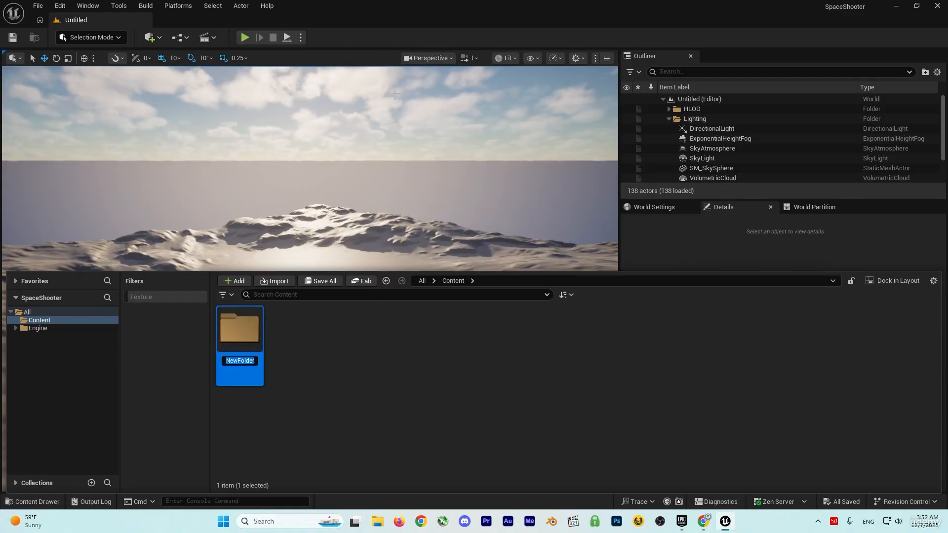
type("Levels")
key("Return")
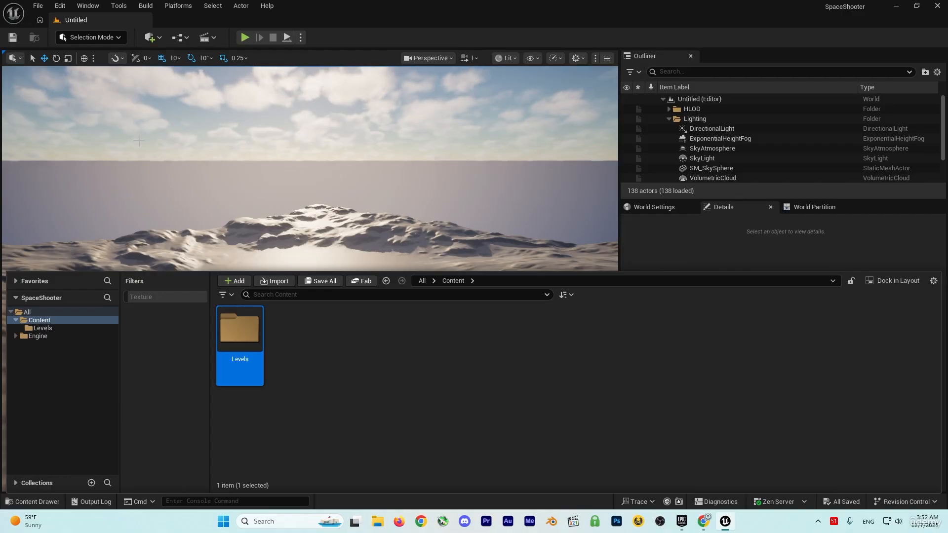
Create a new level from the Empty Level template.
left_click(38, 6)
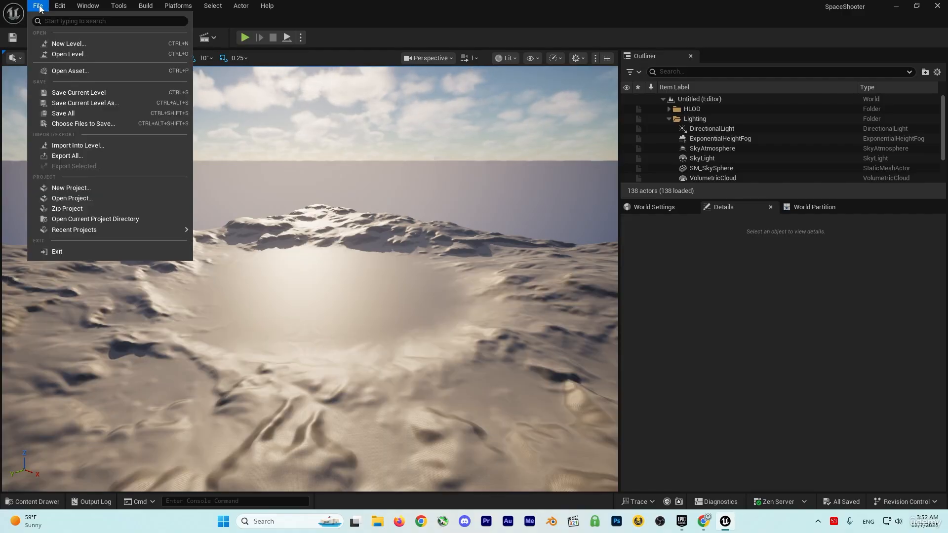
left_click(62, 44)
left_click(539, 216)
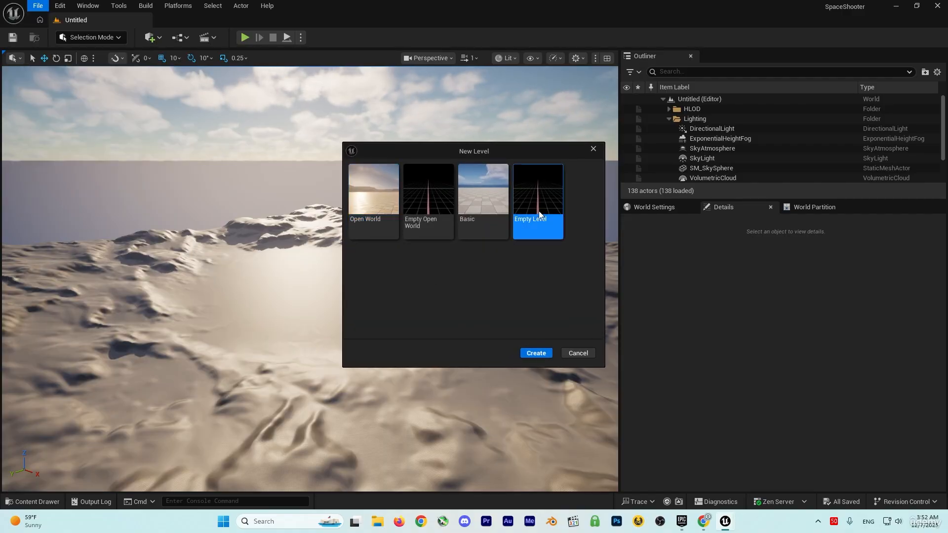
left_click(537, 352)
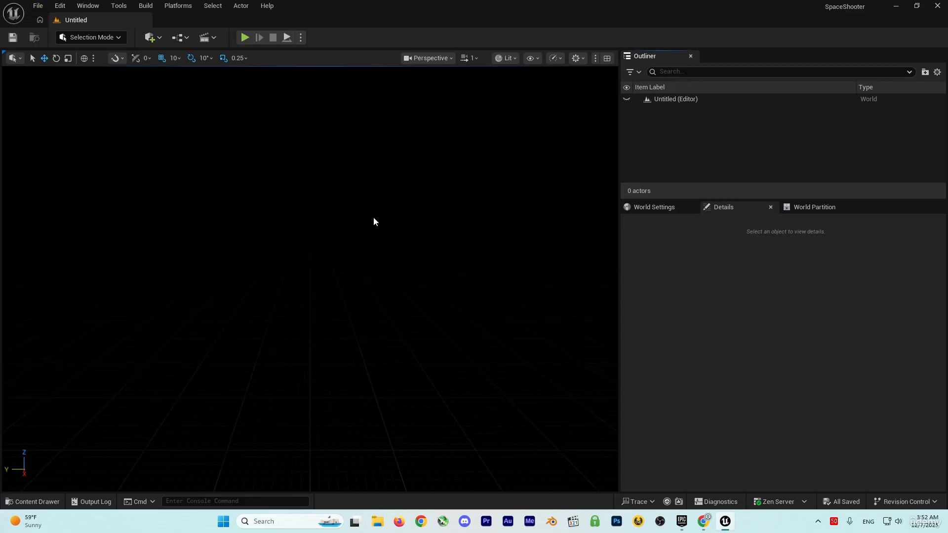
Save the current level as Level_1 in the Levels folder.
left_click(38, 8)
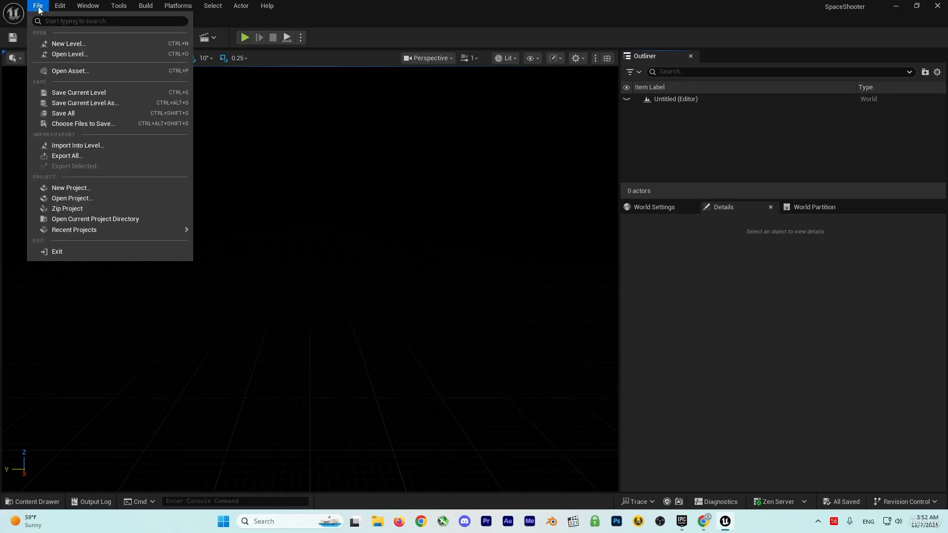
left_click(89, 94)
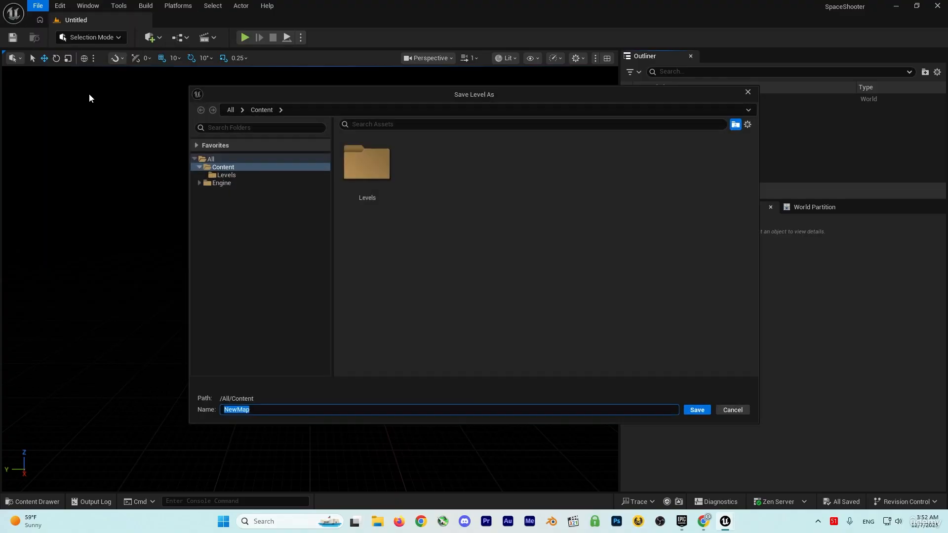
double_click(369, 174)
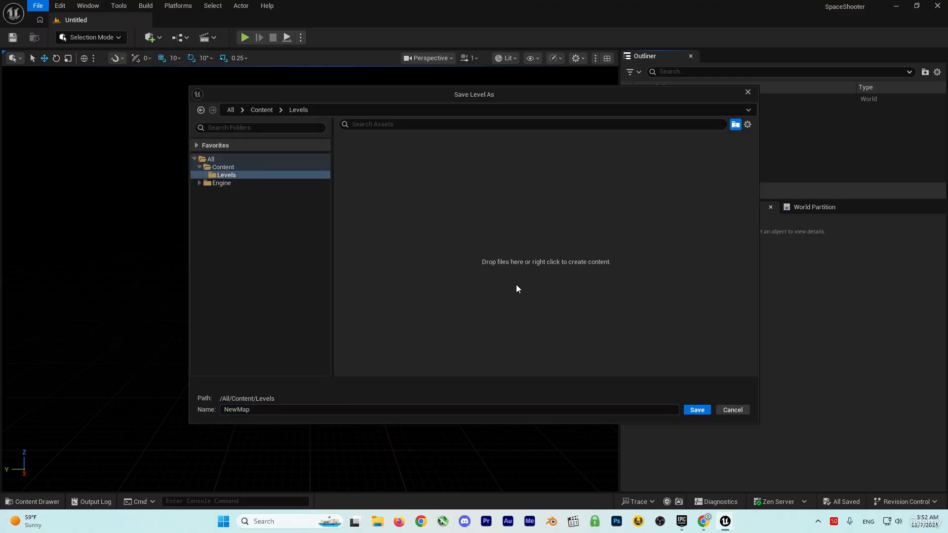
left_click_drag(262, 410, 205, 409)
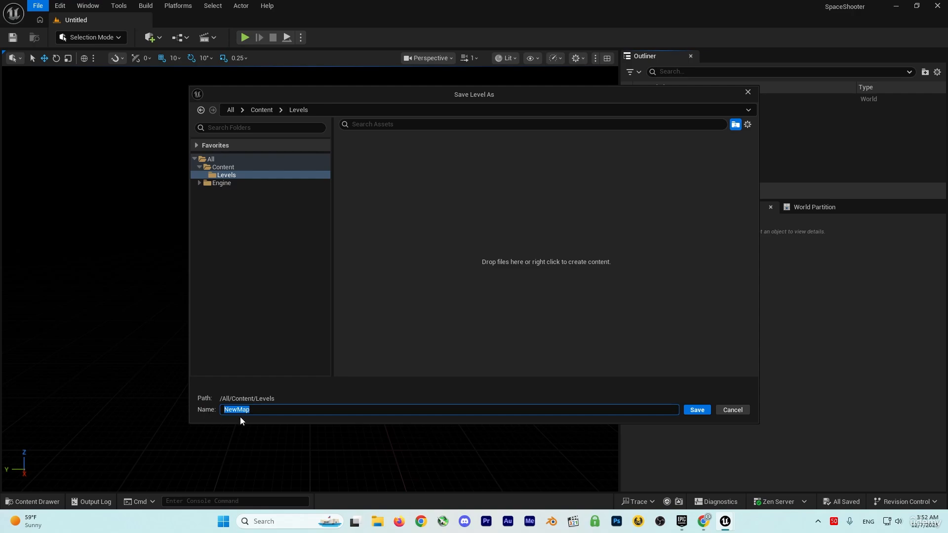
left_click(261, 409)
left_click_drag(249, 410, 204, 411)
type("Level_1")
left_click(699, 410)
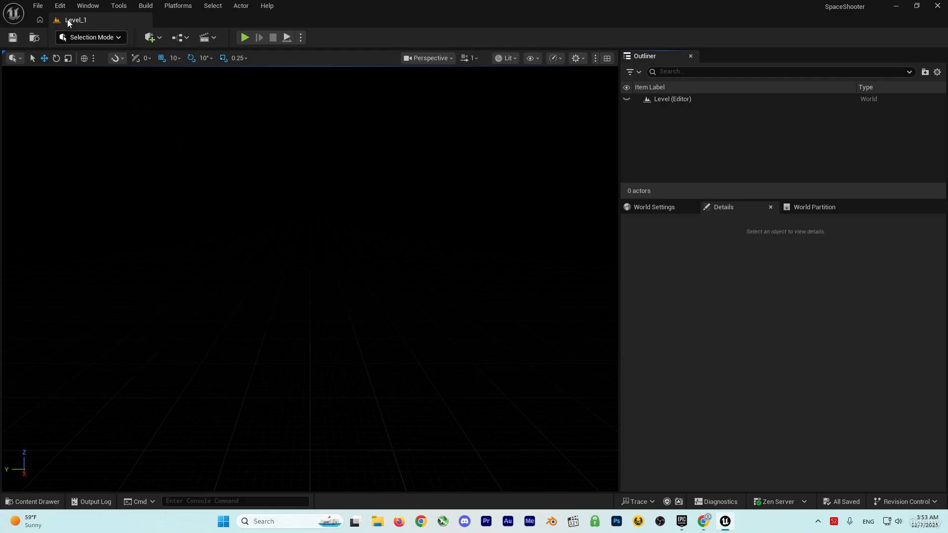
Set the Editor Startup Map to Level_1 in the project's Maps & Modes settings.
left_click(60, 6)
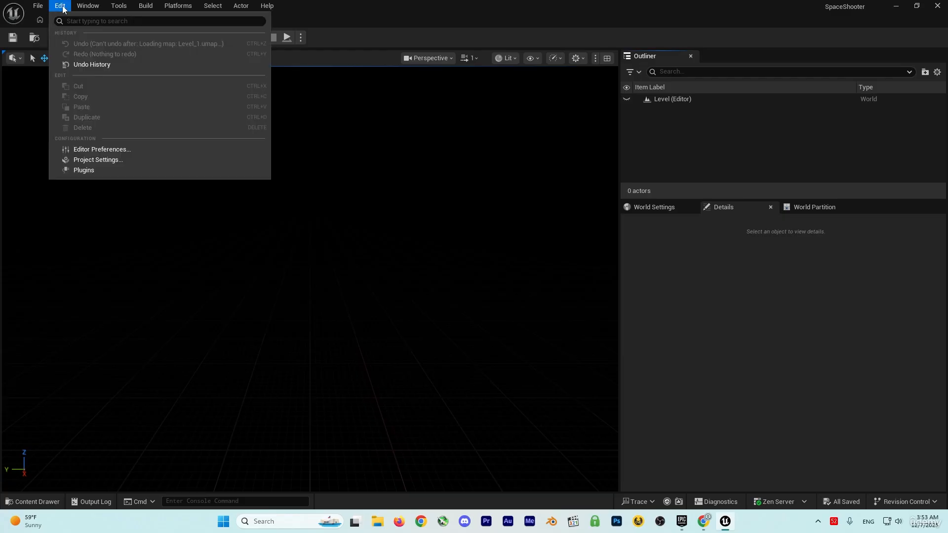
left_click(104, 159)
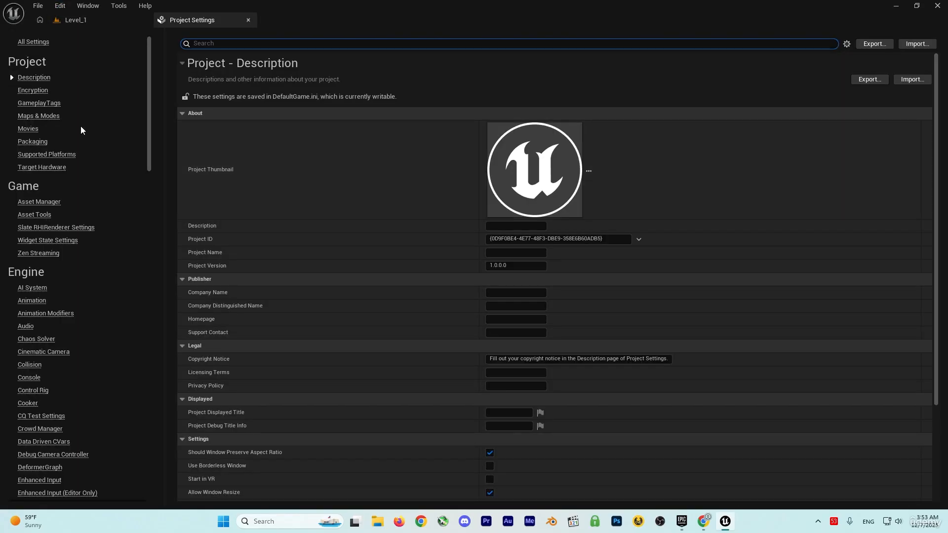
left_click(52, 118)
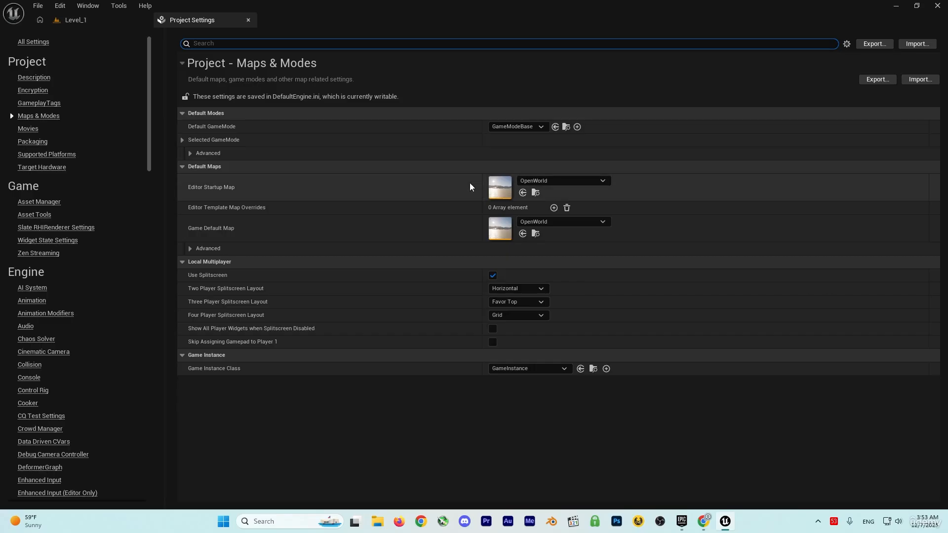
left_click(565, 180)
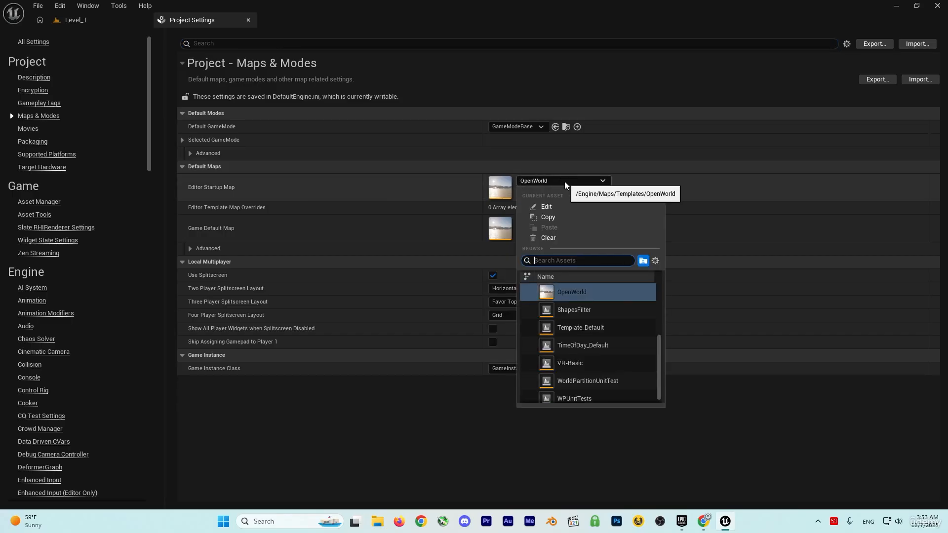
type("level")
left_click(589, 292)
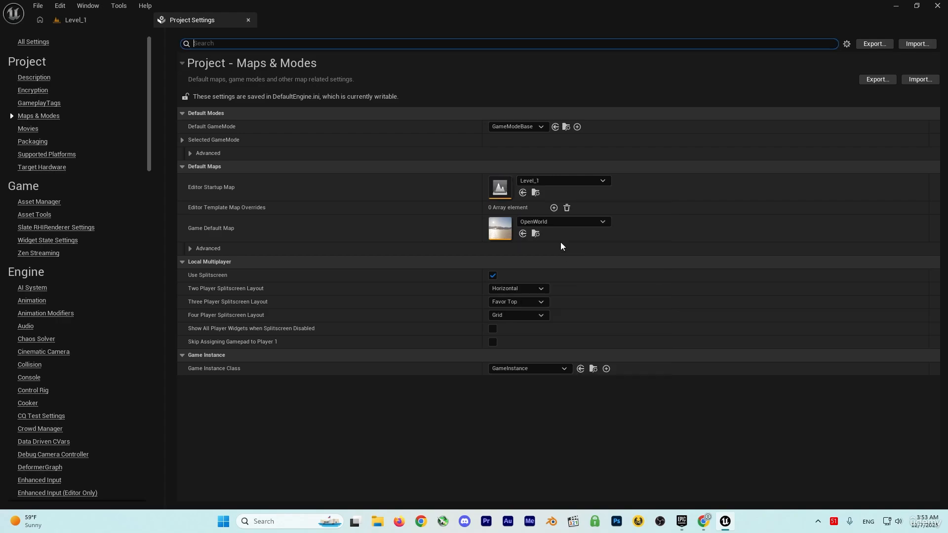
Set the Game Default Map to Level_1.
left_click(565, 221)
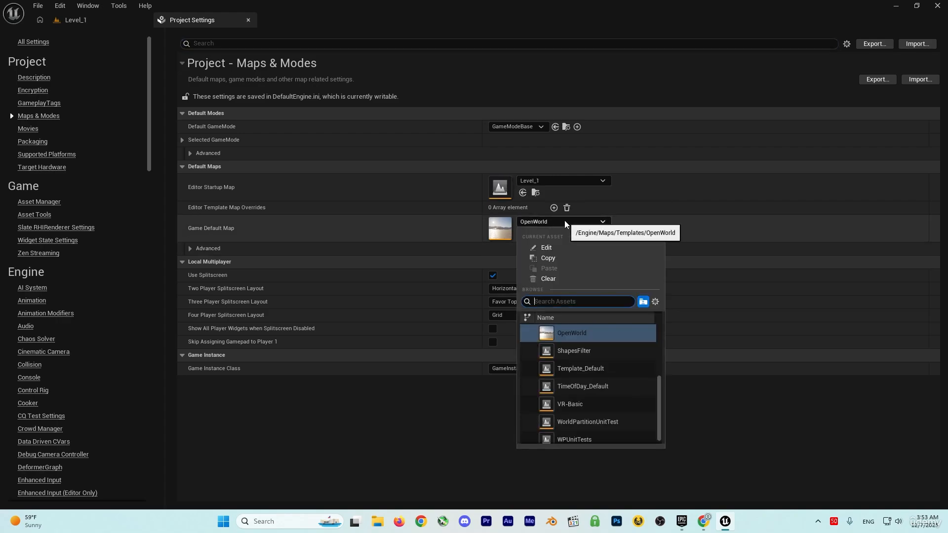
type("level")
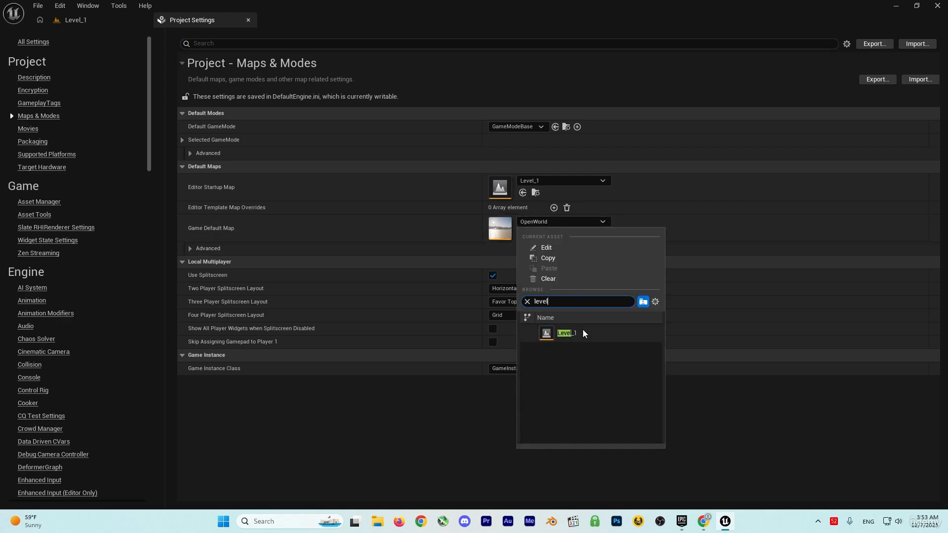
left_click(582, 333)
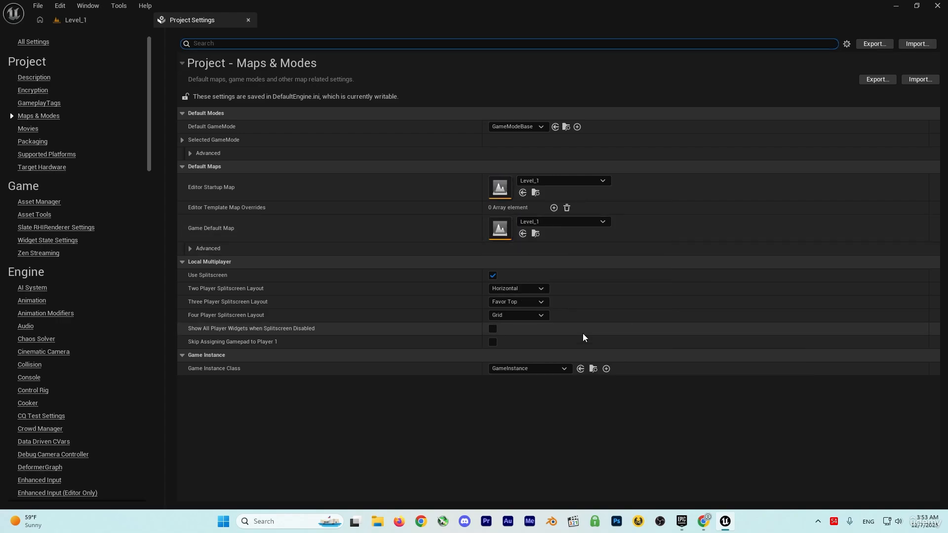
Close the project settings, go to the desktop and extract the SpaceShooter zip archive into a SpaceShooter folder there.
left_click(249, 20)
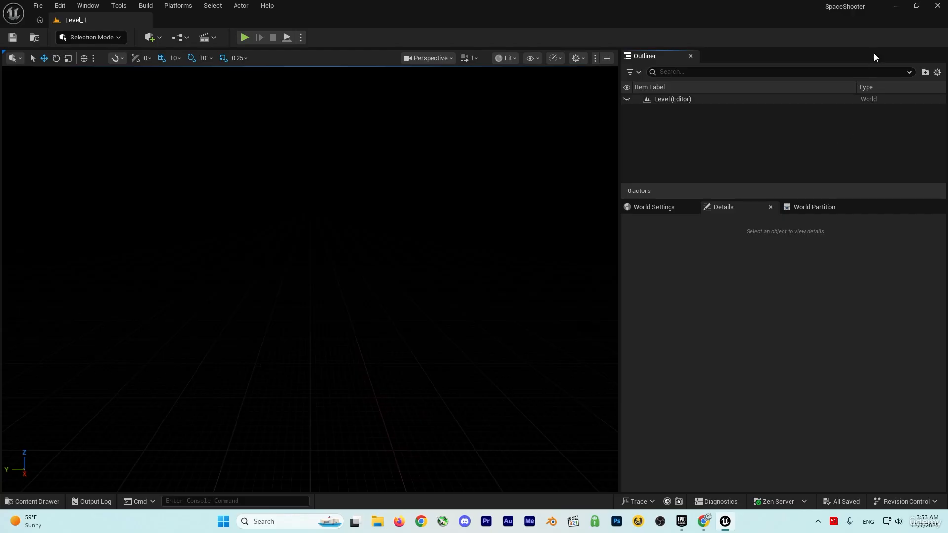
left_click(894, 7)
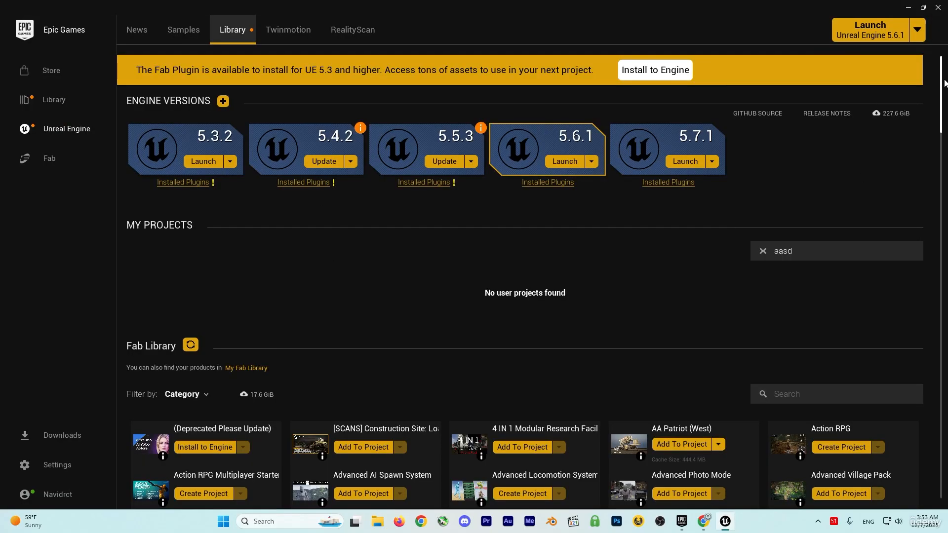
left_click(908, 9)
key("super+d")
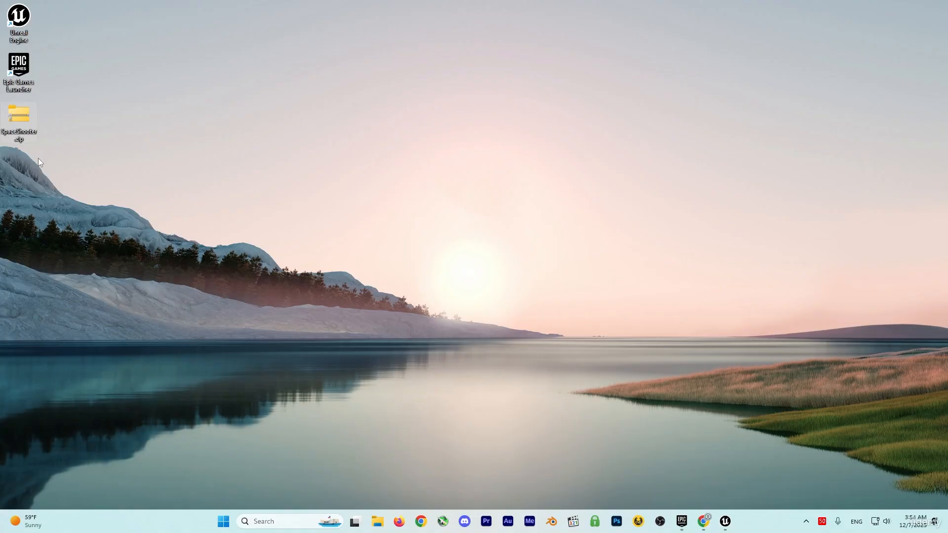
right_click(21, 116)
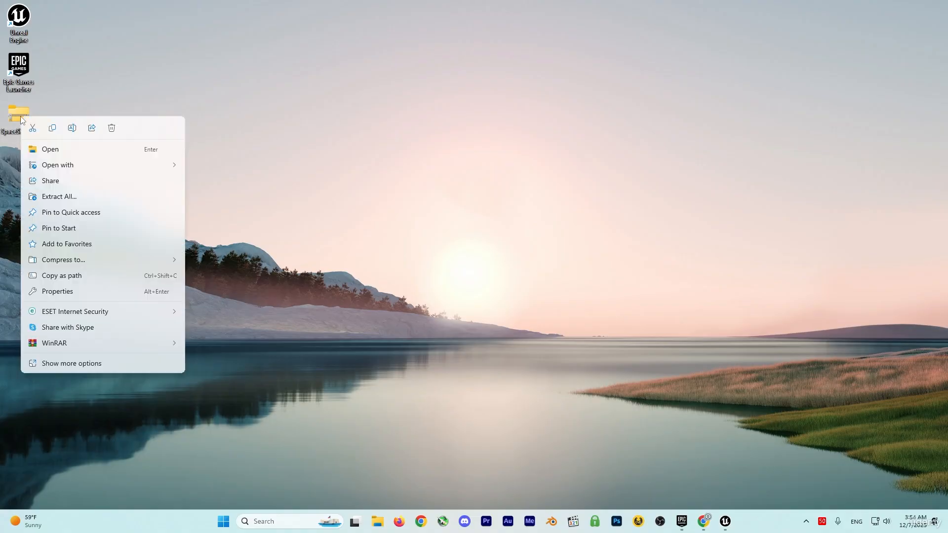
left_click(54, 198)
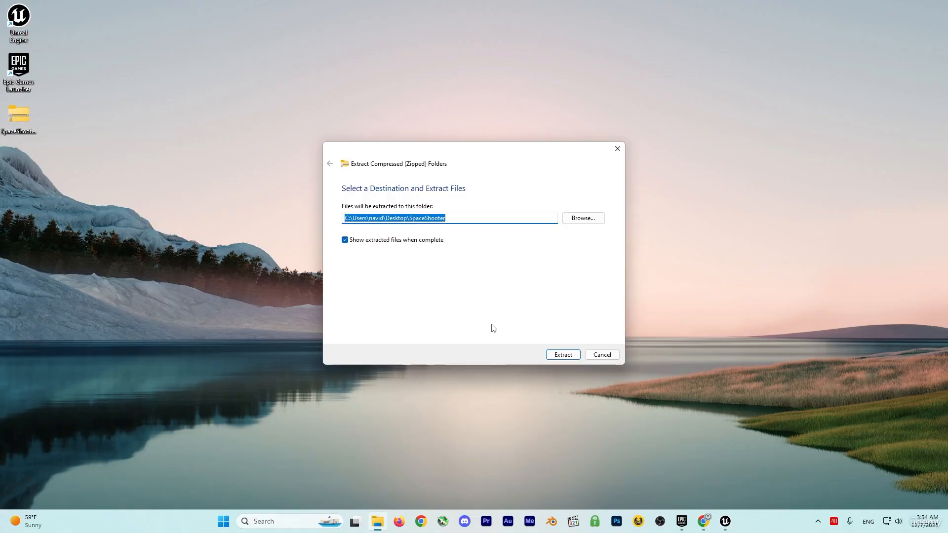
left_click(564, 354)
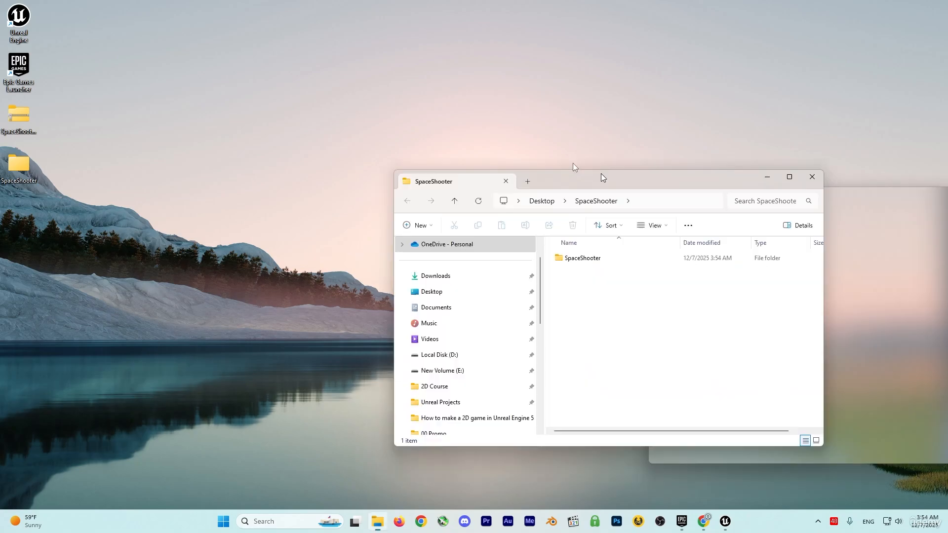
Shrink the extracted SpaceShooter folder's window, check what its Assets folder contains, and return to the folder holding Assets.
left_click_drag(573, 170, 428, 10)
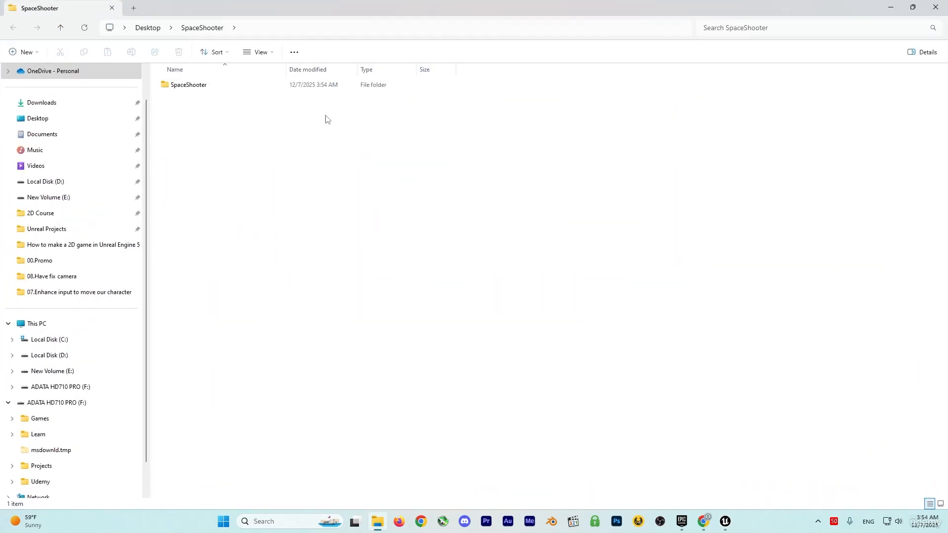
left_click_drag(345, 7, 383, 114)
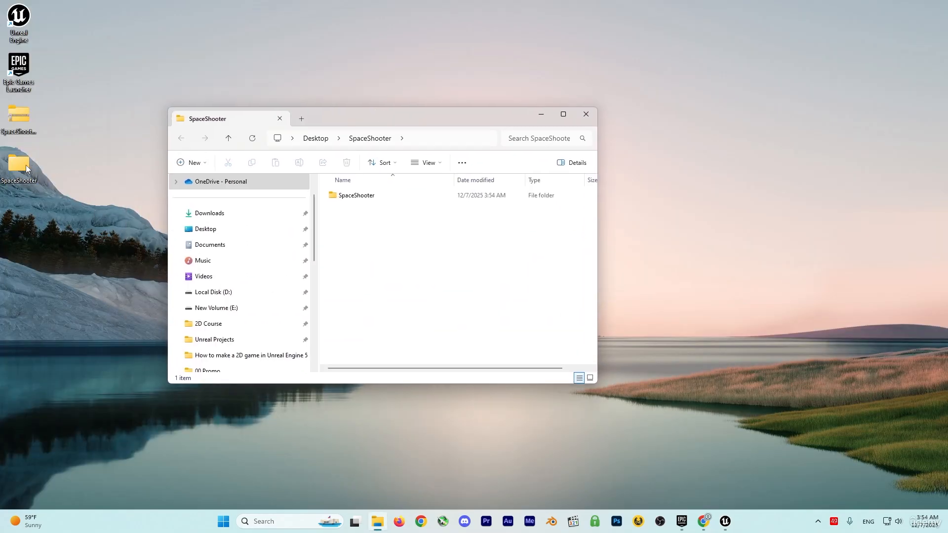
double_click(366, 197)
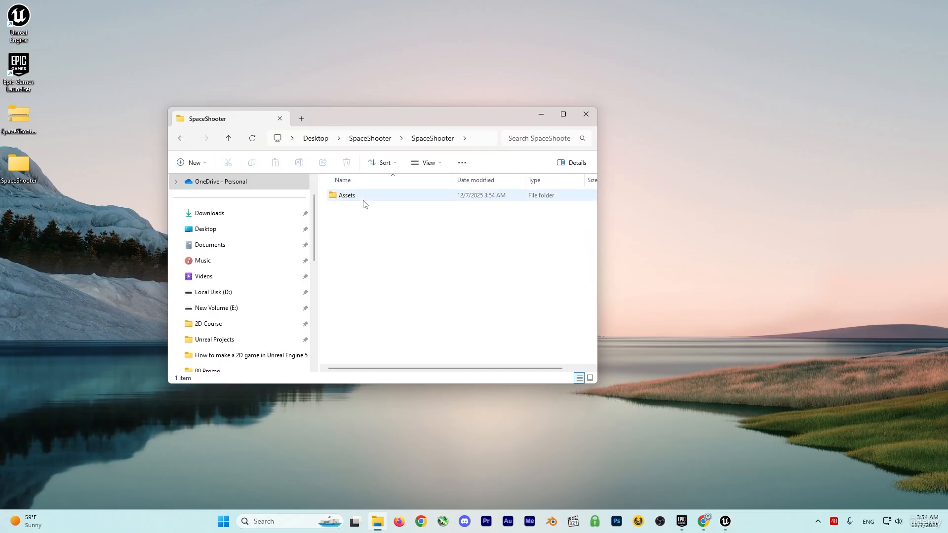
double_click(363, 199)
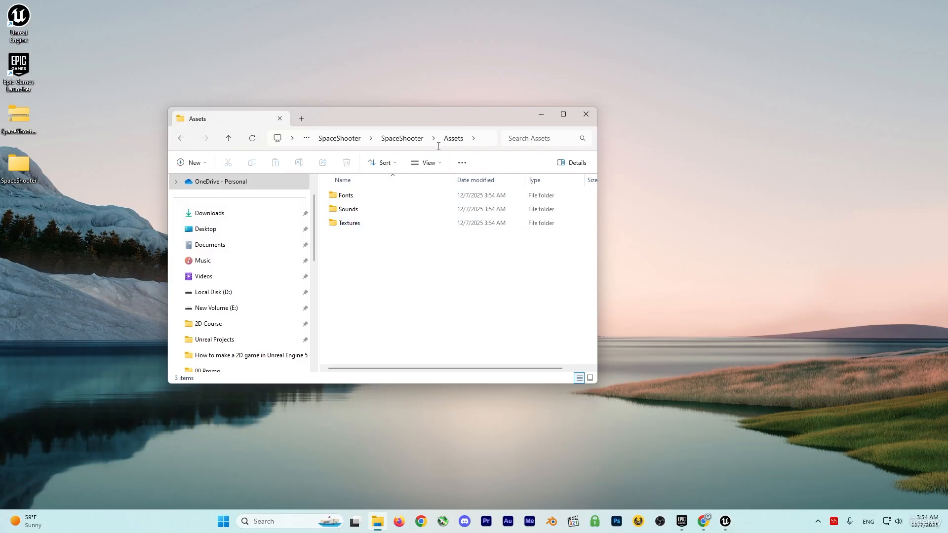
left_click(408, 141)
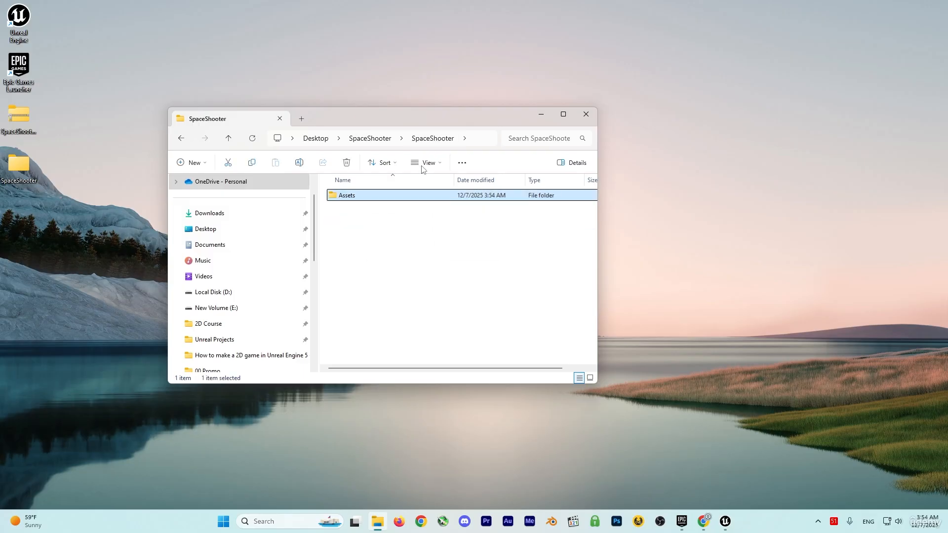
left_click(353, 238)
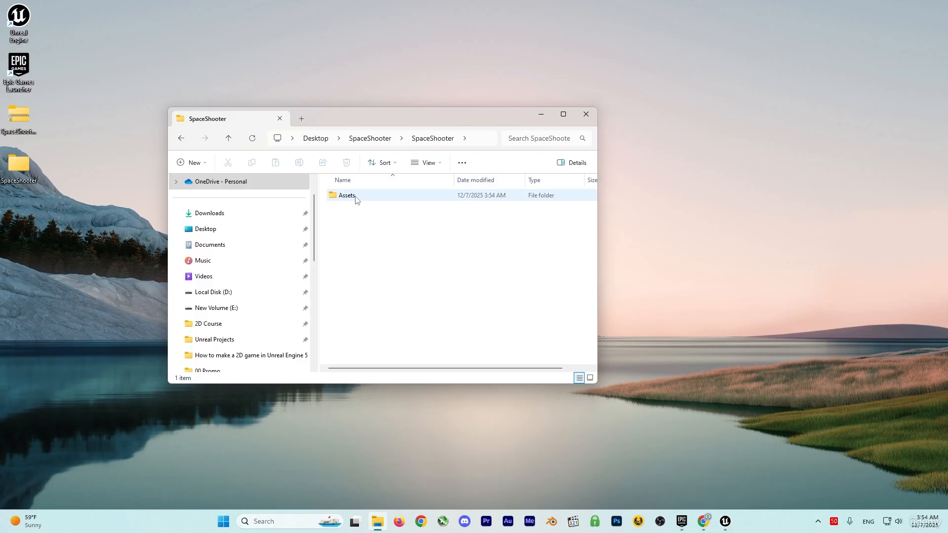
Import the Assets folder into the Unreal project's Content folder, creating Font assets from all imported font faces.
left_click(724, 521)
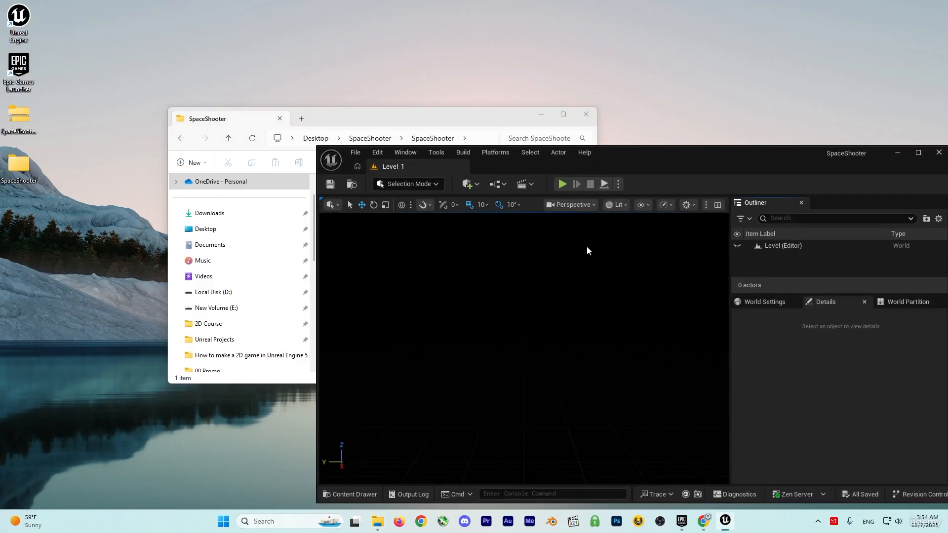
left_click_drag(620, 162, 662, 119)
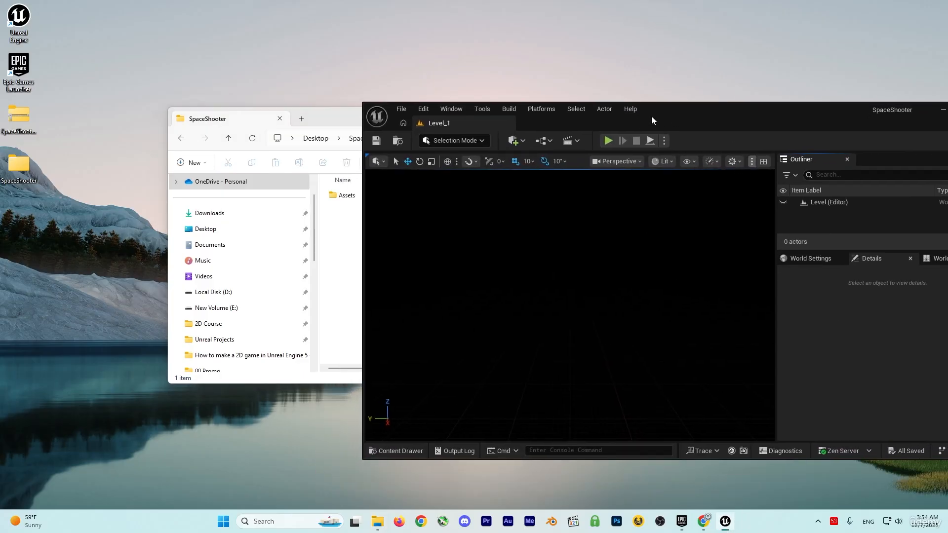
left_click(400, 450)
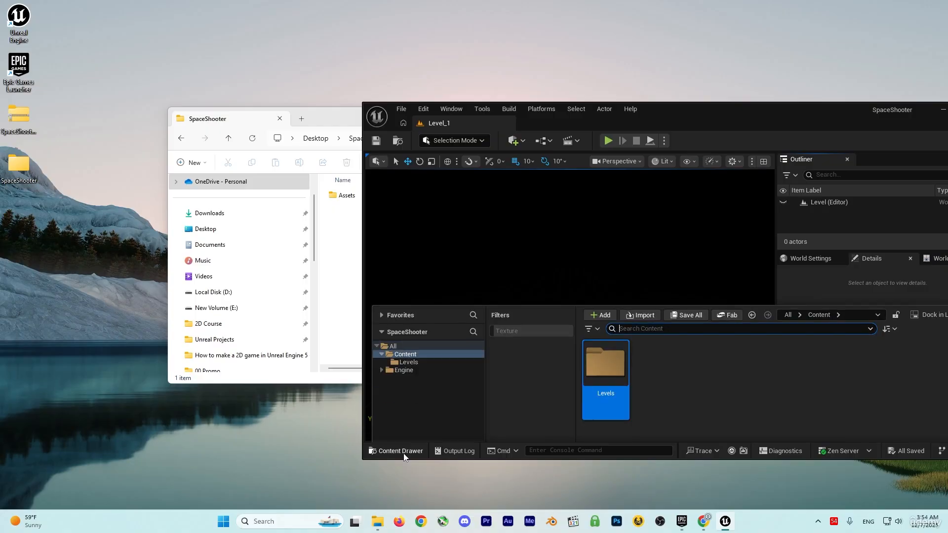
left_click_drag(345, 195, 733, 374)
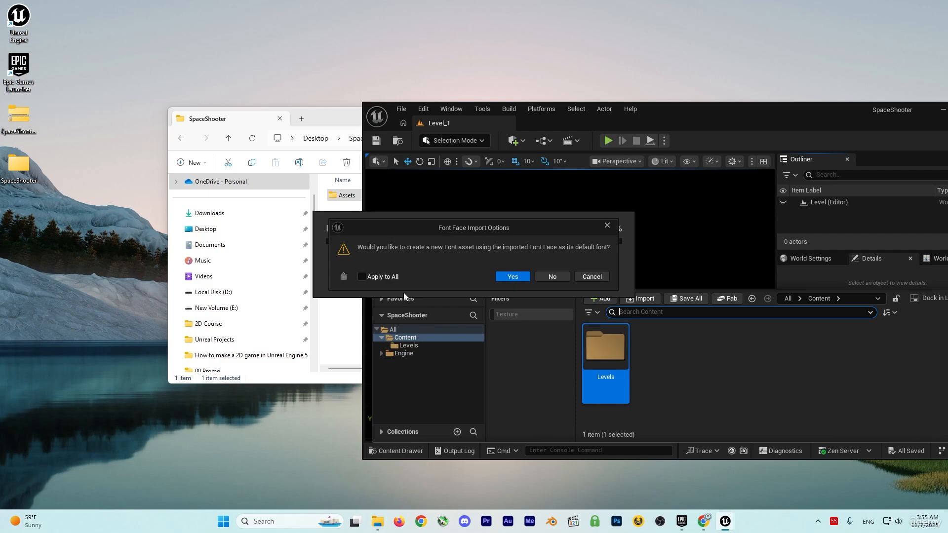
left_click(361, 277)
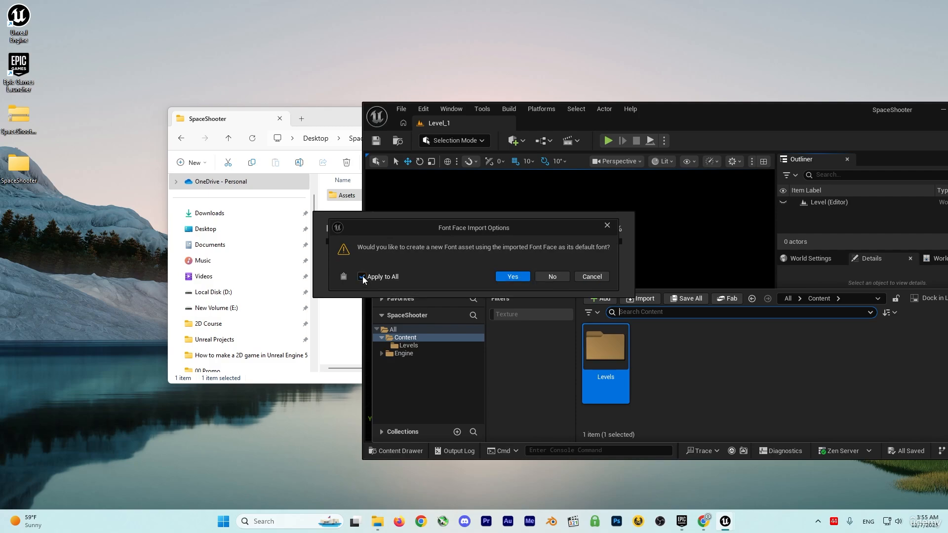
left_click(512, 277)
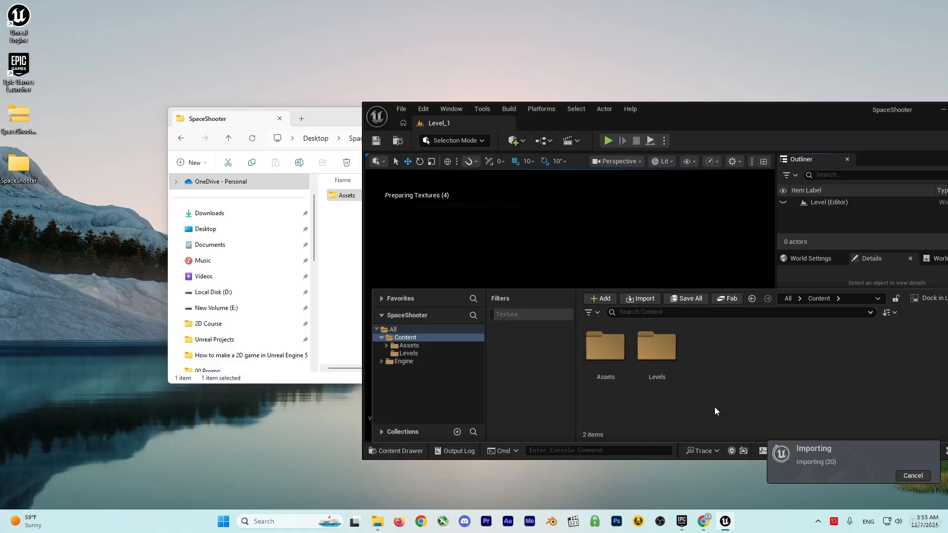
double_click(803, 110)
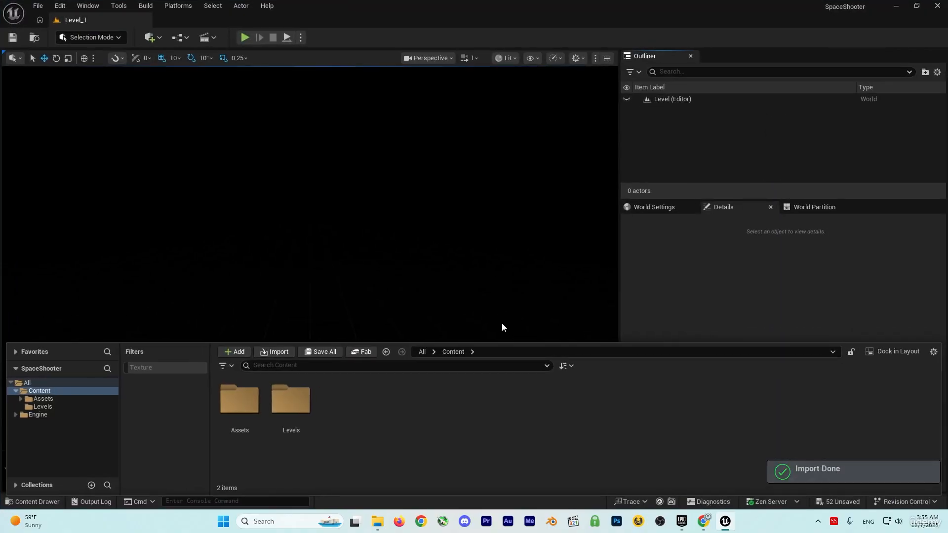
Check the imported font assets in the Fonts folder under Assets.
double_click(253, 400)
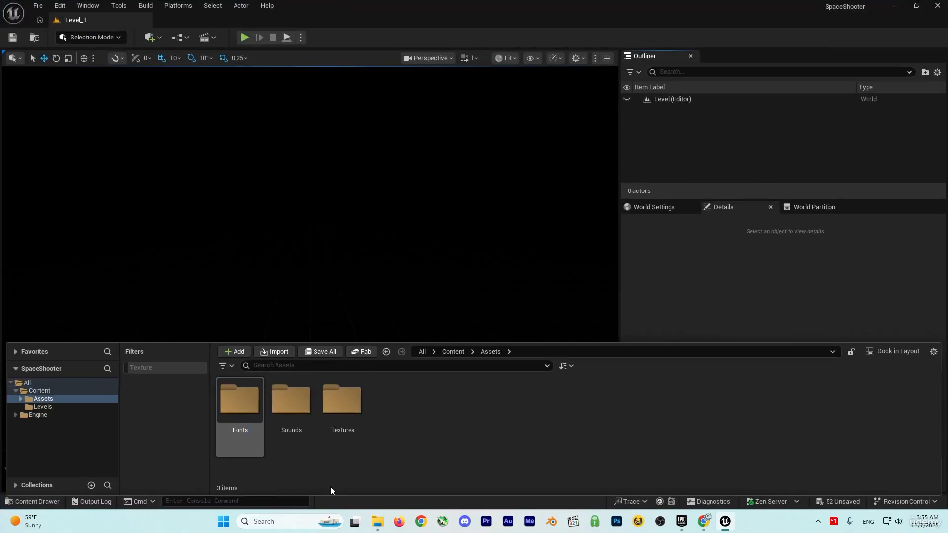
double_click(245, 418)
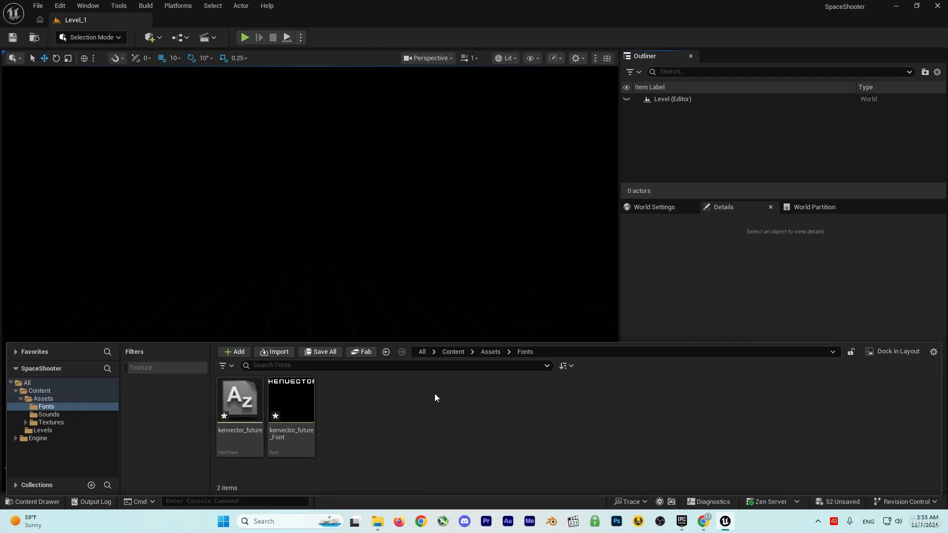
left_click(489, 352)
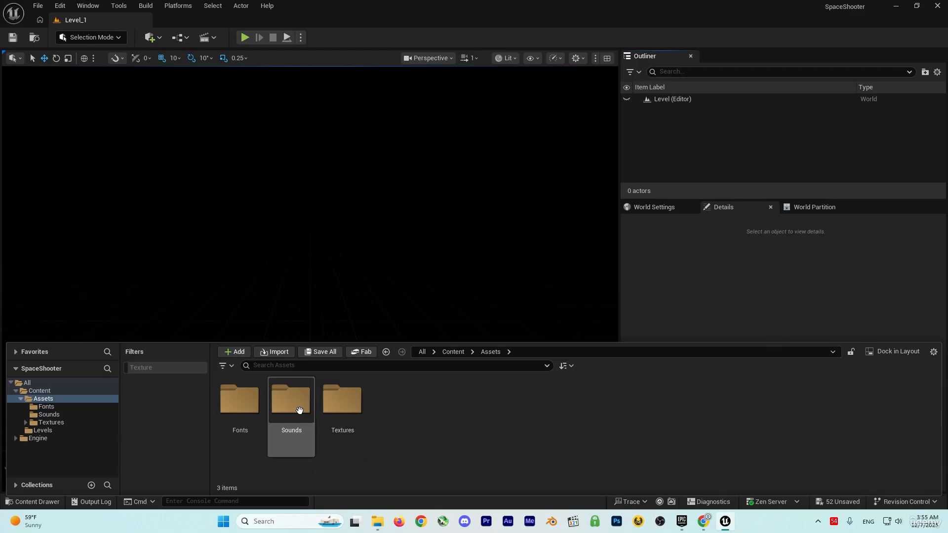
Preview the explosion, laser, impact, space engine and wave transition sounds in the imported Sounds folder.
double_click(301, 412)
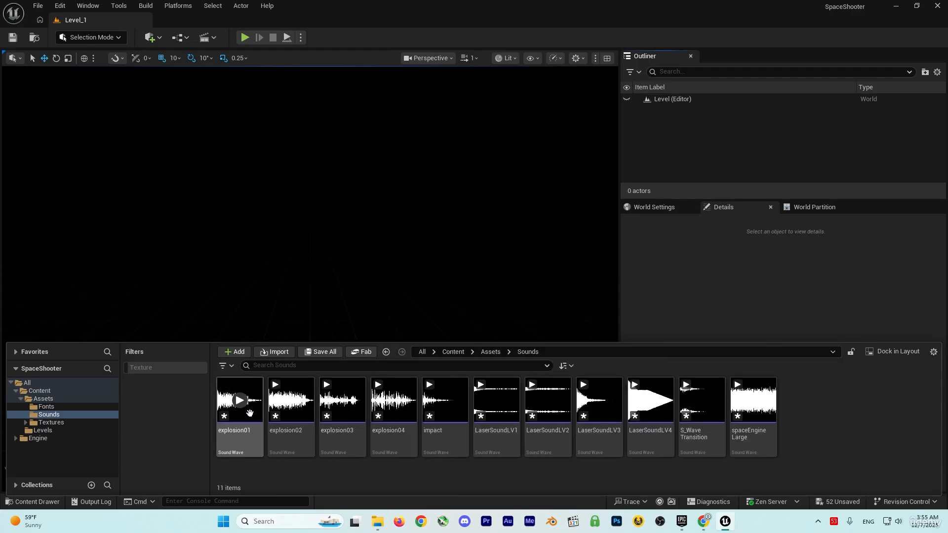
left_click(240, 400)
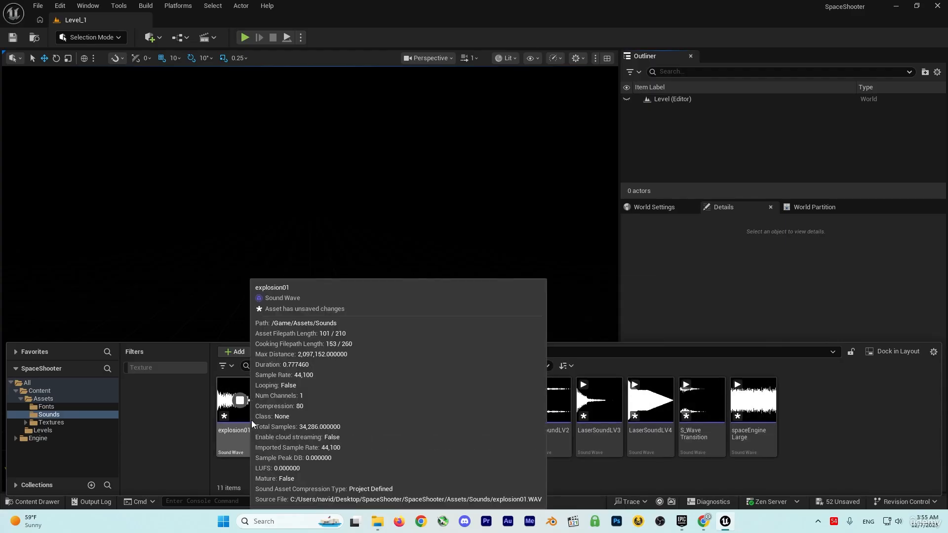
left_click(600, 401)
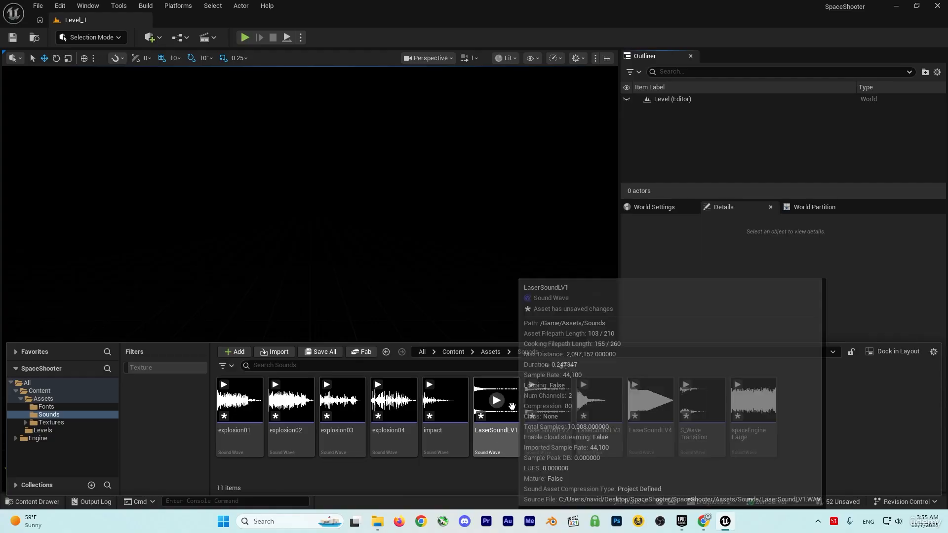
left_click(448, 402)
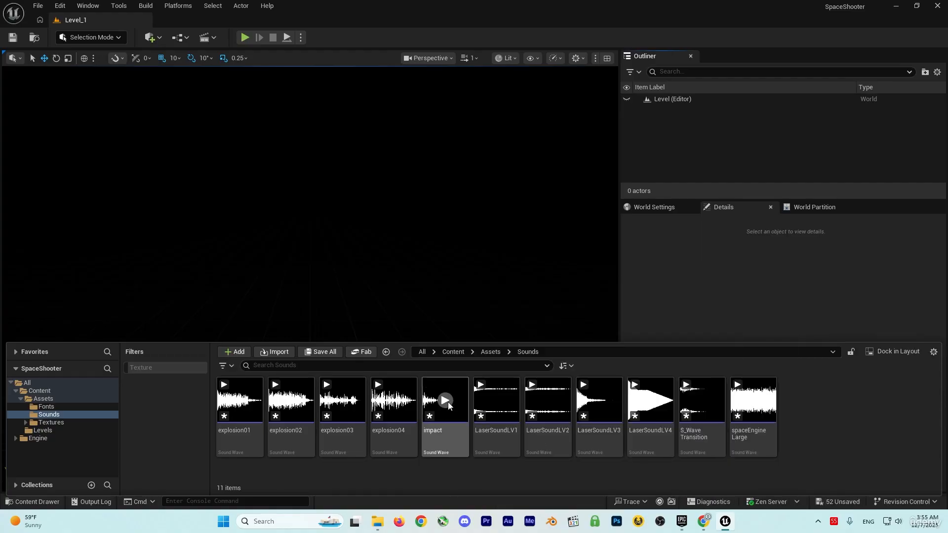
left_click(753, 401)
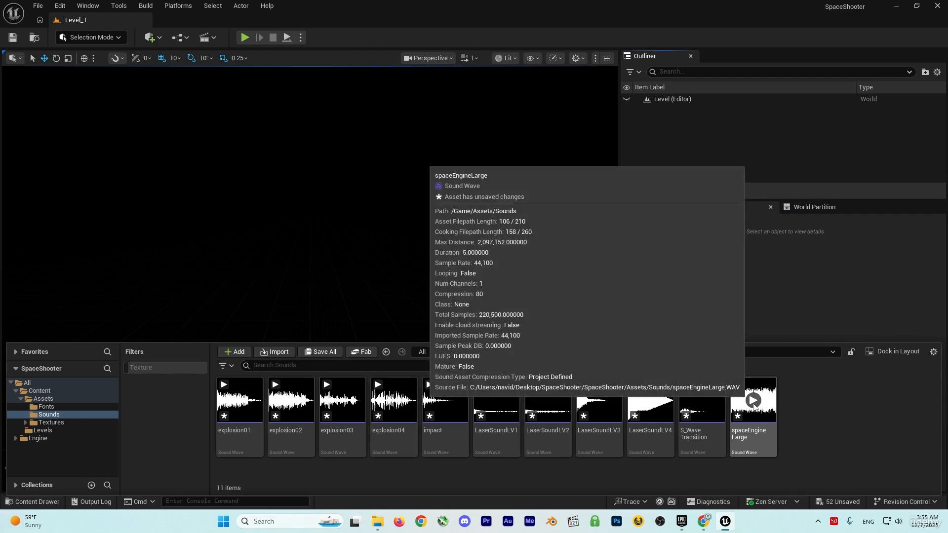
left_click(753, 401)
left_click(702, 401)
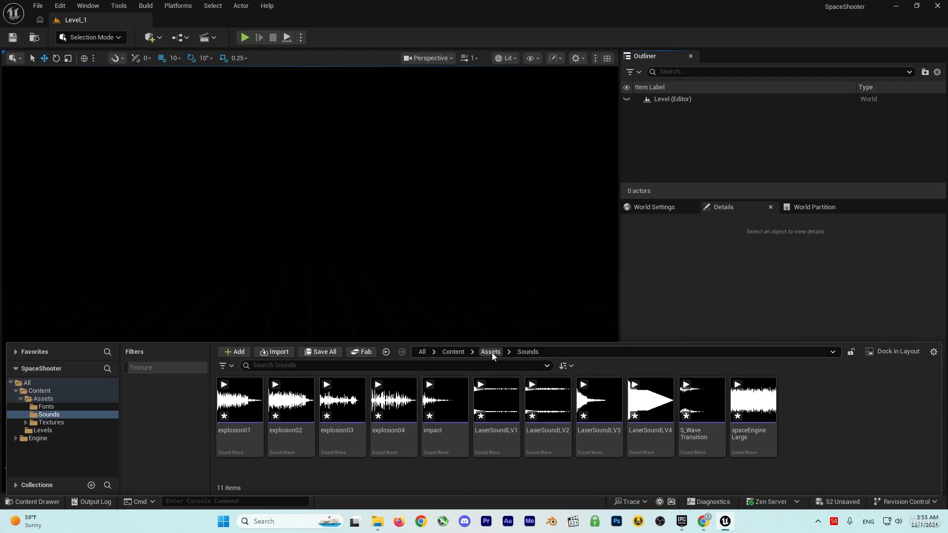
Look through the meteor and ship textures in the Enemy folder under Textures.
left_click(490, 352)
double_click(342, 400)
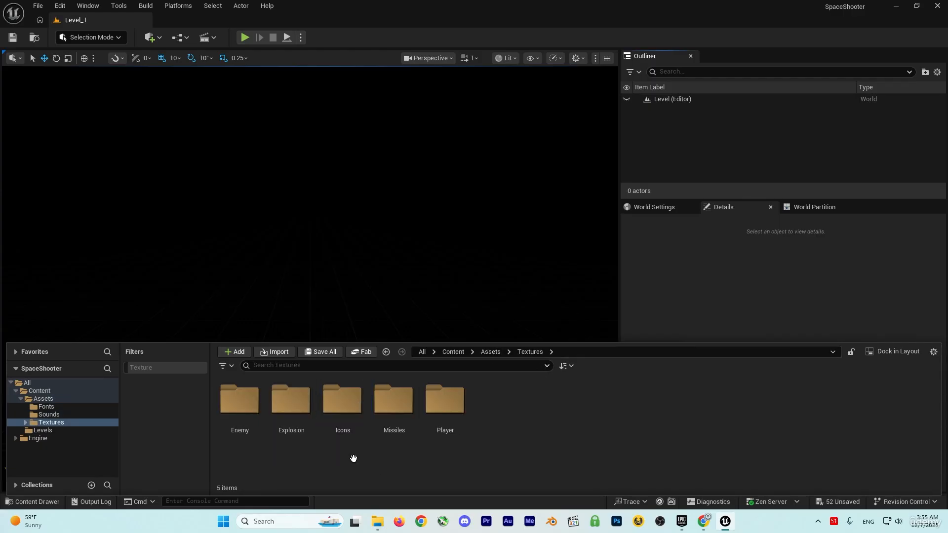
double_click(244, 428)
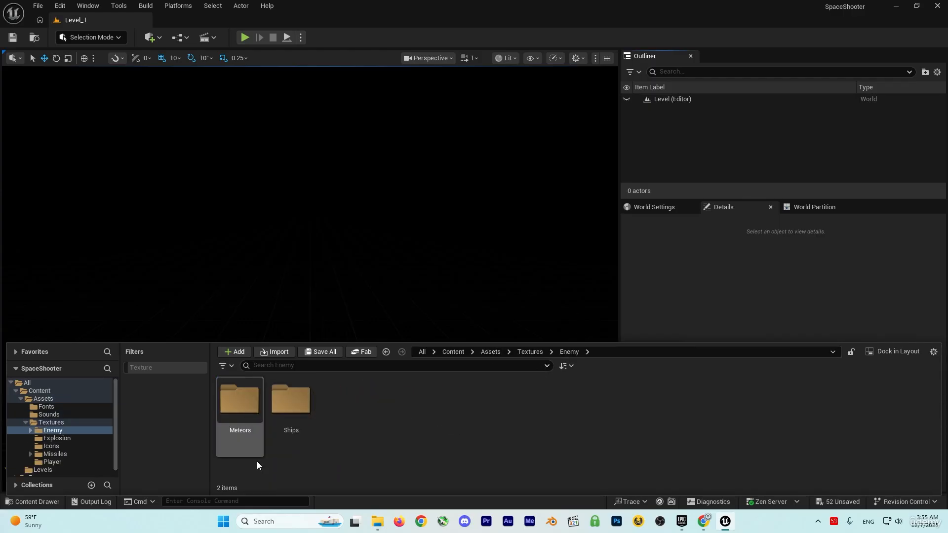
double_click(246, 407)
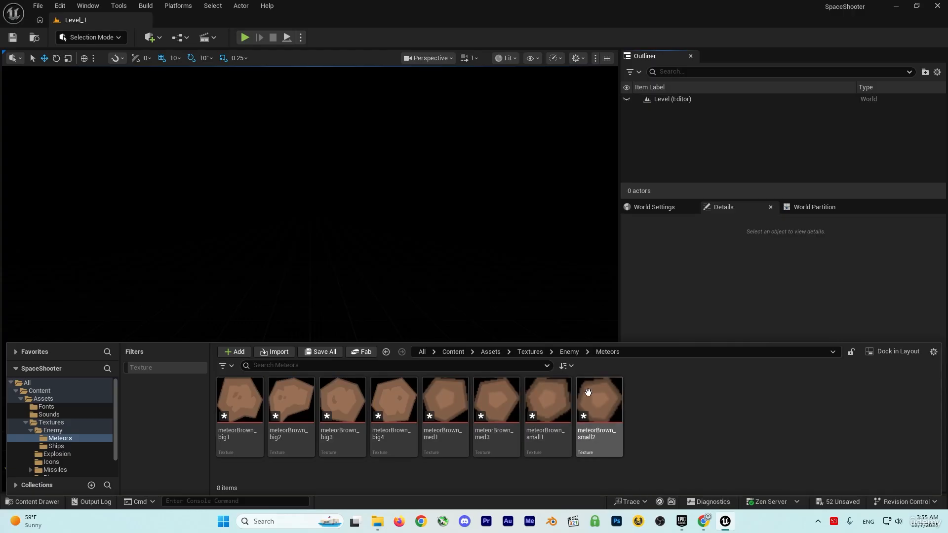
left_click(568, 351)
double_click(303, 395)
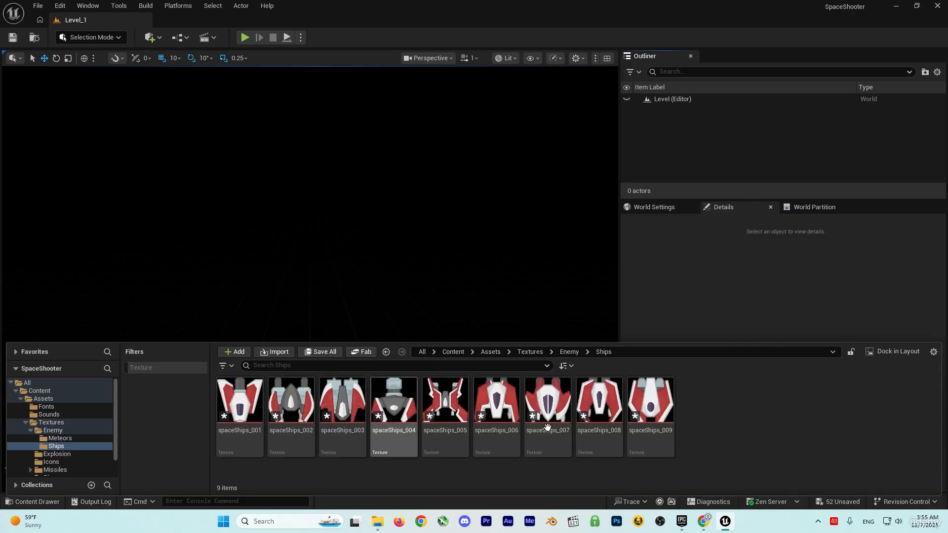
Look through the textures in the Icons and Explosion folders under Textures.
left_click(530, 351)
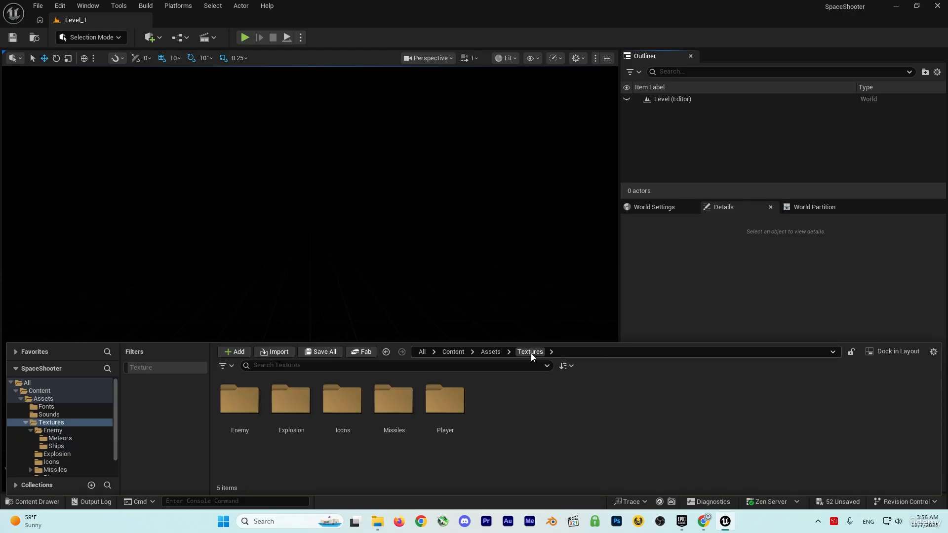
left_click(343, 414)
double_click(343, 414)
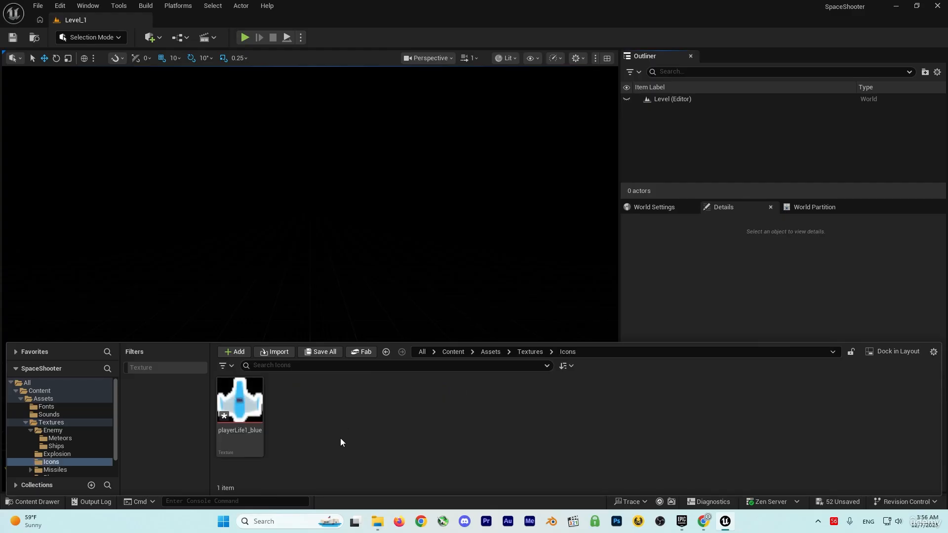
left_click(531, 352)
double_click(301, 408)
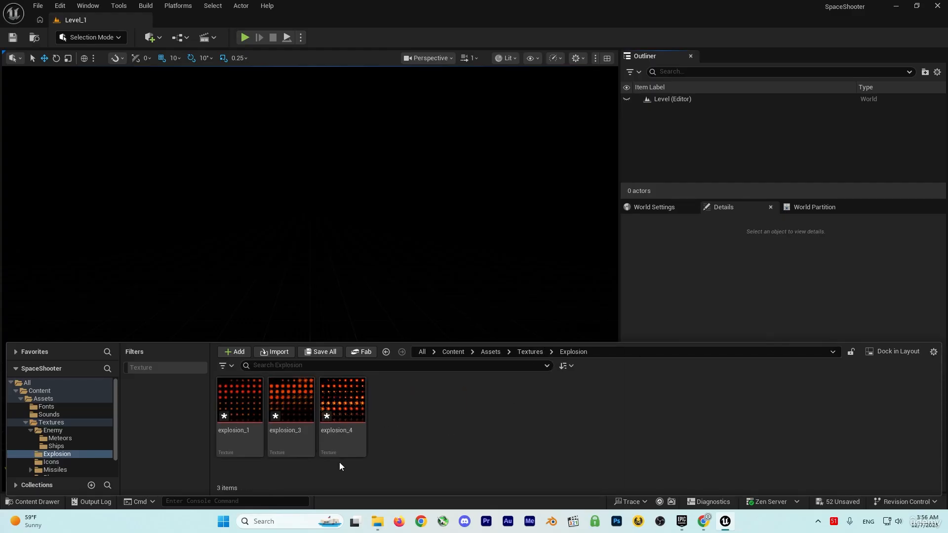
Look through the player and enemy laser textures in the Missiles folder.
left_click(530, 352)
double_click(392, 410)
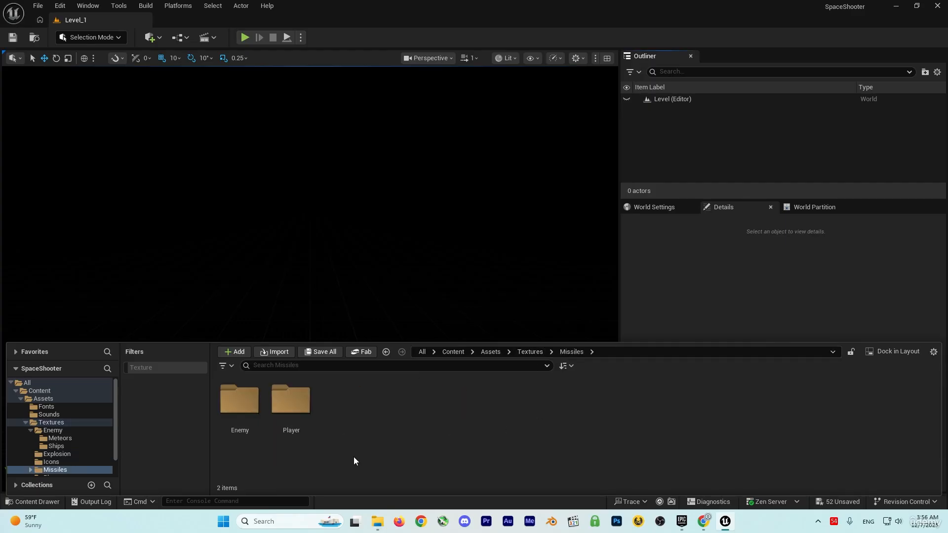
double_click(294, 411)
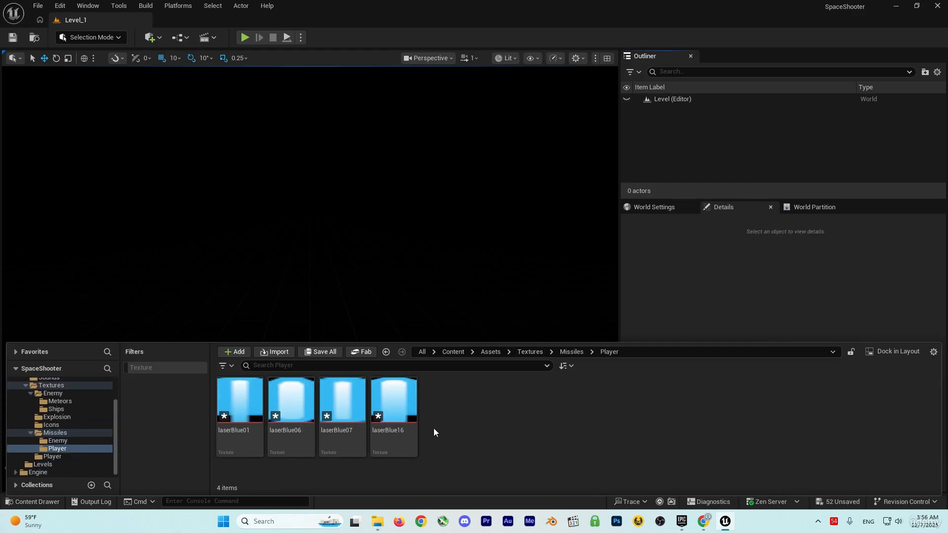
left_click(569, 357)
left_click(549, 435)
left_click(569, 353)
double_click(241, 406)
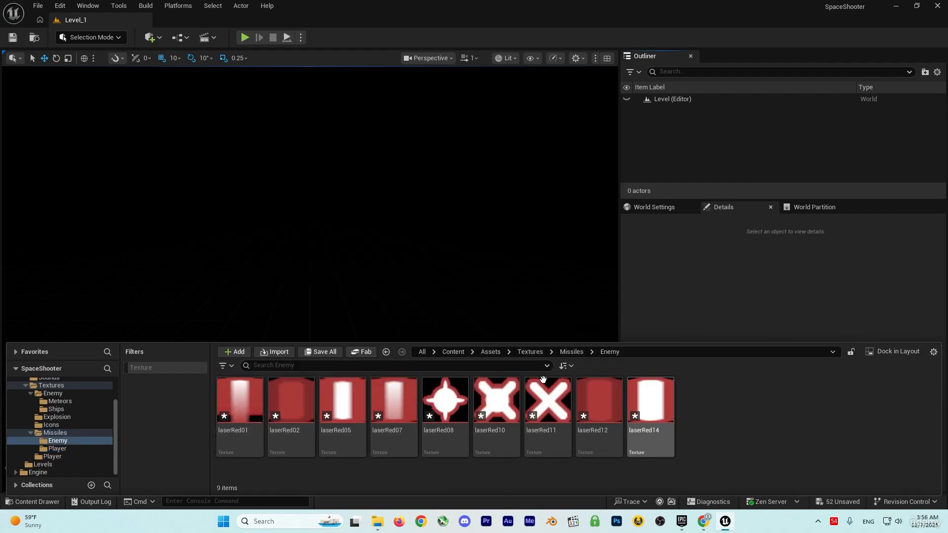
Check the ship and fire textures in the Player folder under Textures.
left_click(530, 352)
left_click(441, 411)
double_click(441, 412)
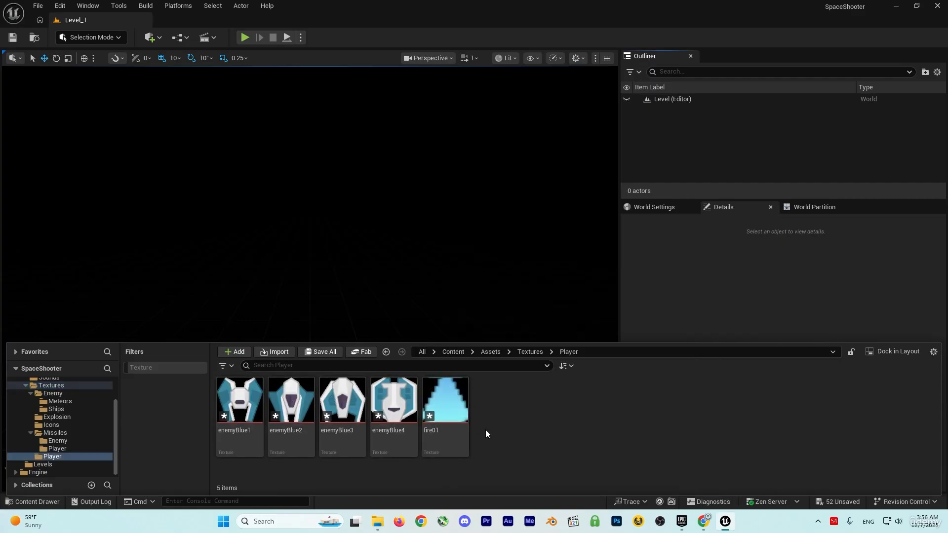
Apply the Paper2D texture settings to the explosion_1 texture in the Explosion folder.
left_click(525, 353)
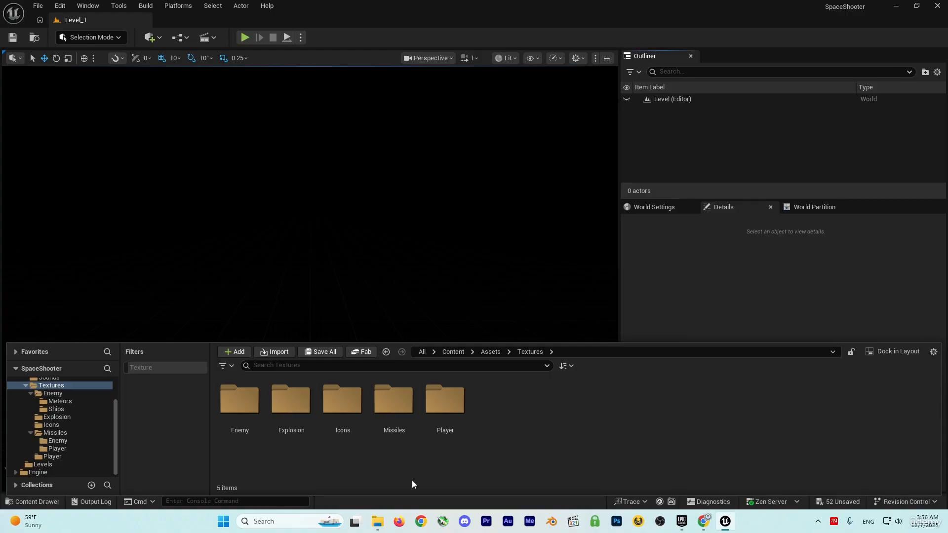
double_click(295, 413)
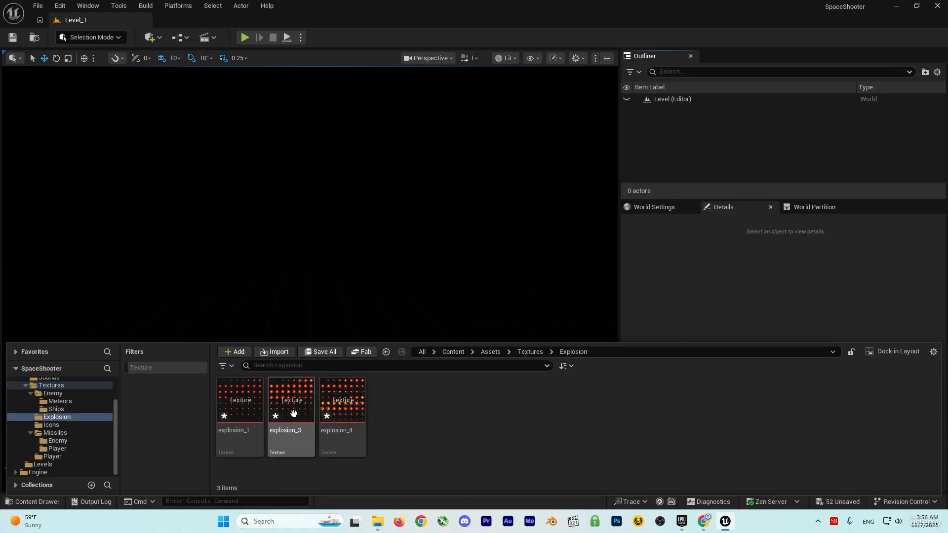
right_click(247, 445)
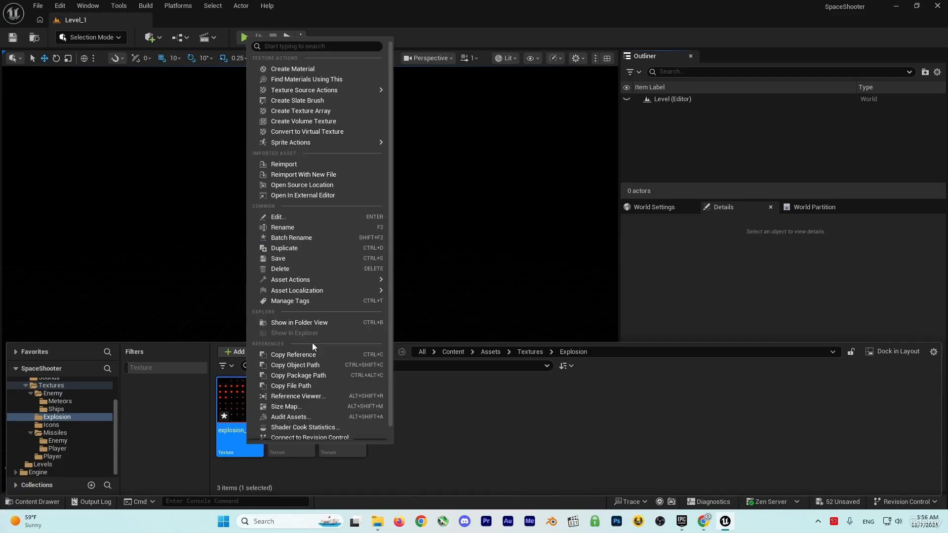
mouse_move(320, 143)
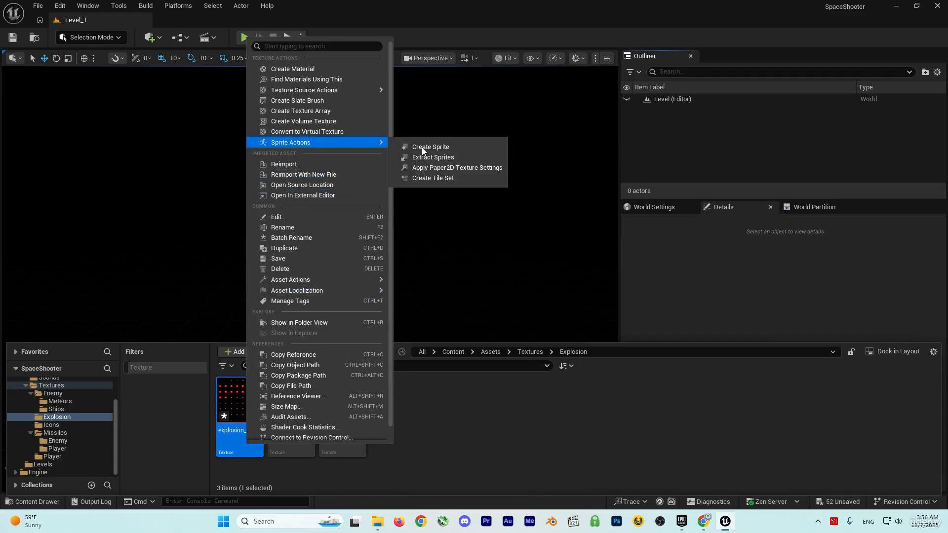
left_click(450, 168)
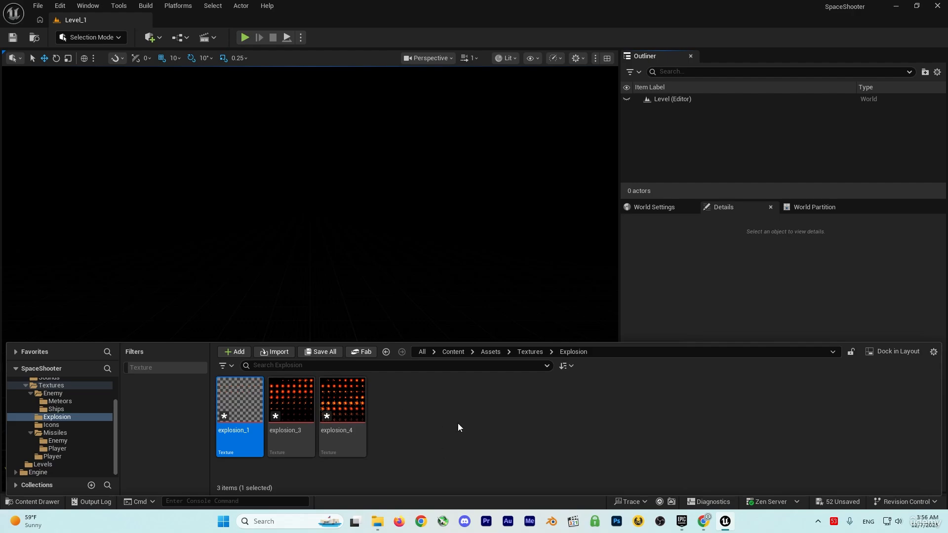
Filter the Textures folder by the Texture type to list the textures of all its subfolders together.
left_click(526, 352)
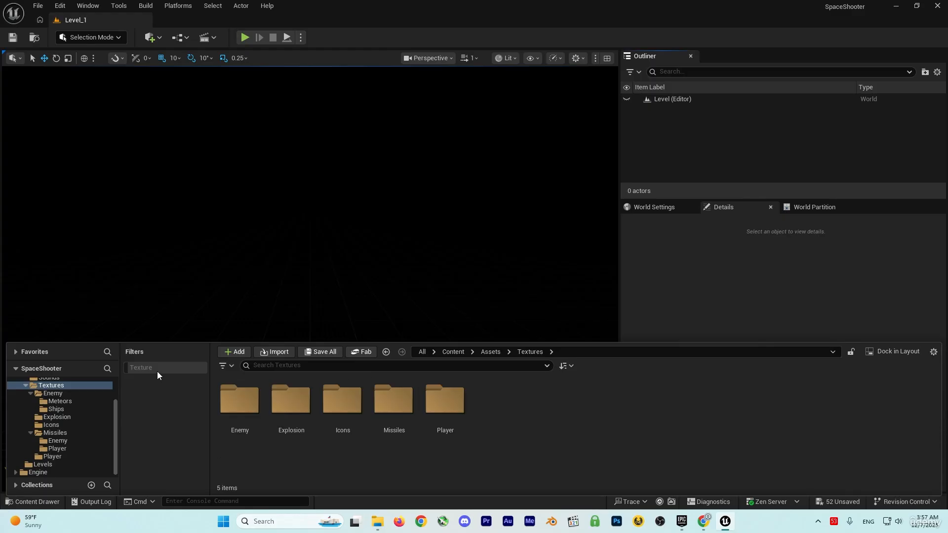
left_click(229, 366)
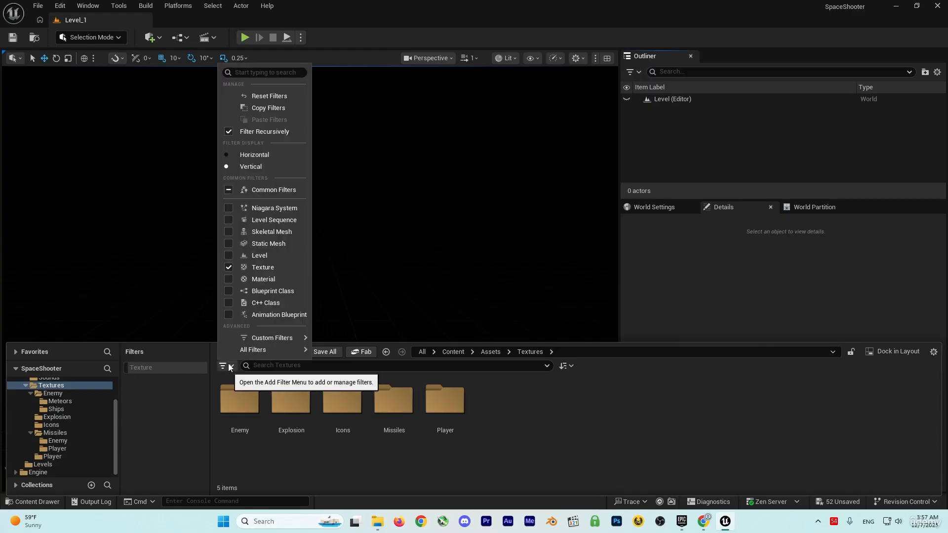
type("textur")
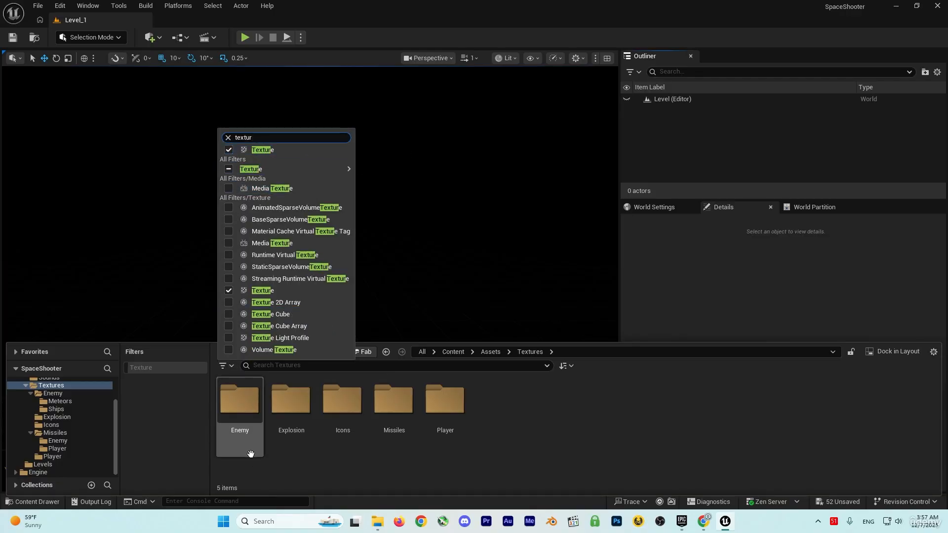
left_click(289, 478)
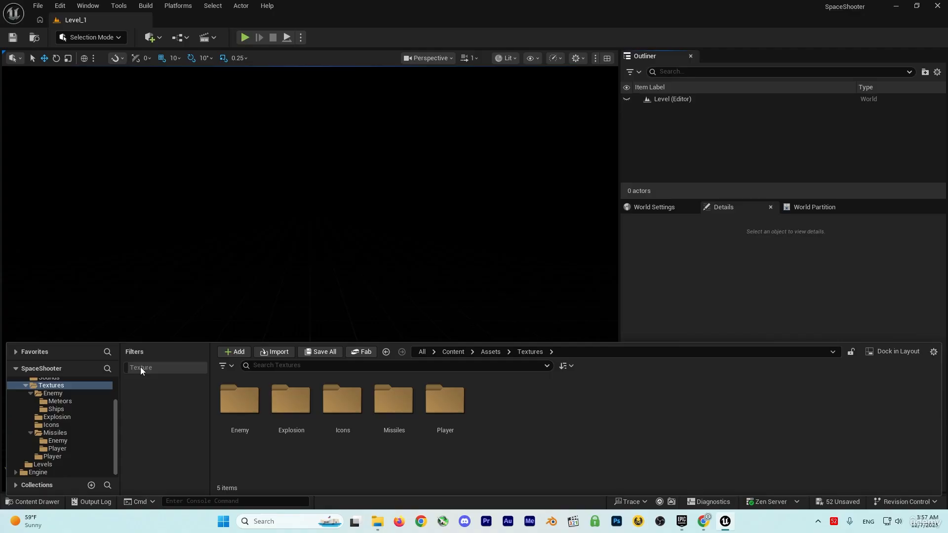
left_click(140, 367)
scroll(523, 430, "down", 1)
scroll(524, 430, "down", 2)
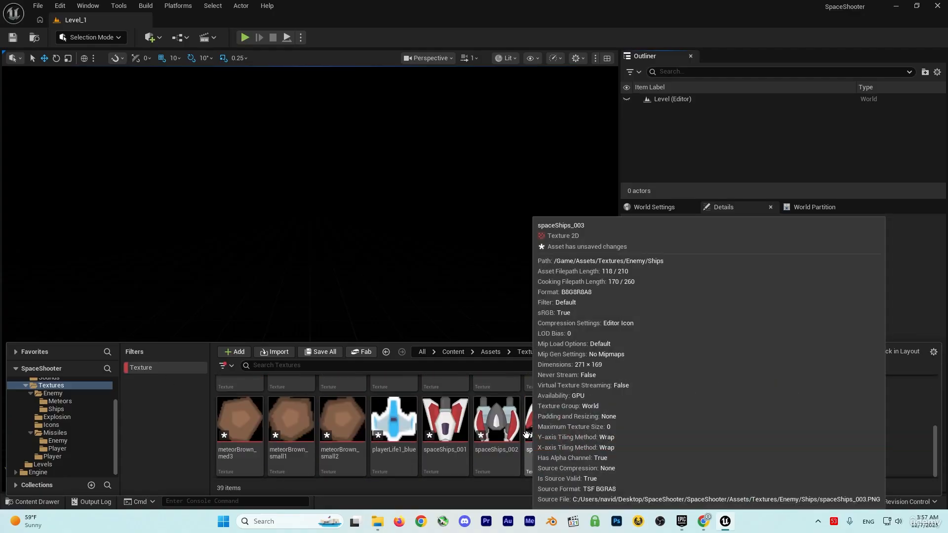
scroll(625, 439, "up", 3)
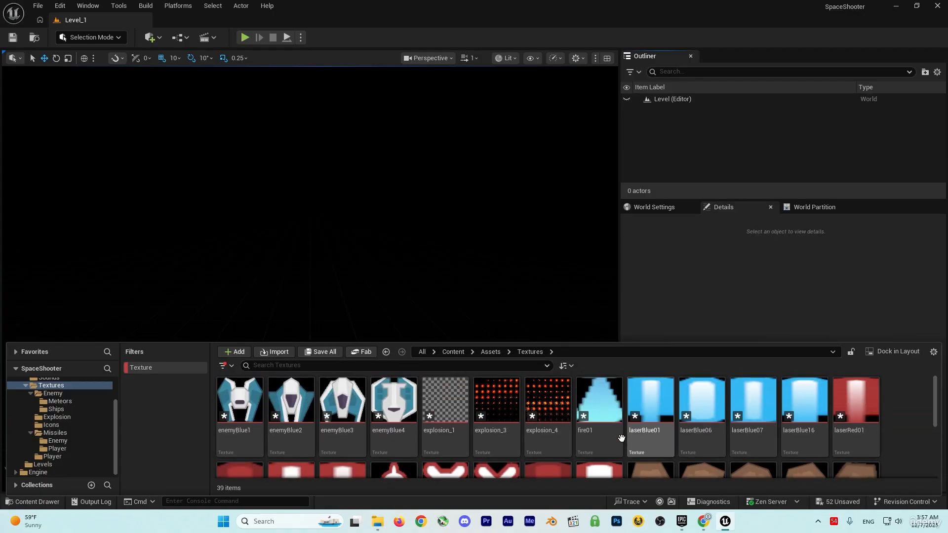
Select all textures in the filtered list and apply the Paper2D texture settings to them.
left_click(501, 399)
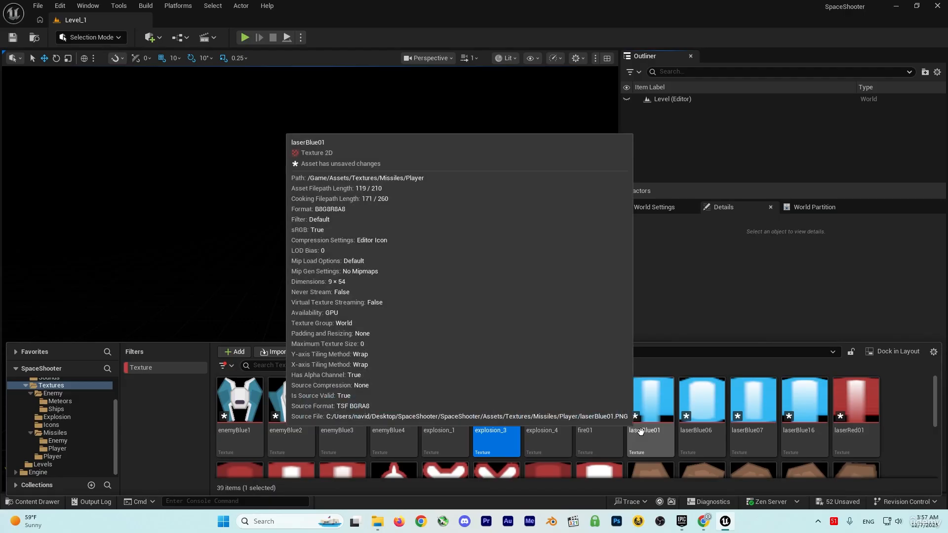
key("ctrl+a")
scroll(905, 434, "down", 4)
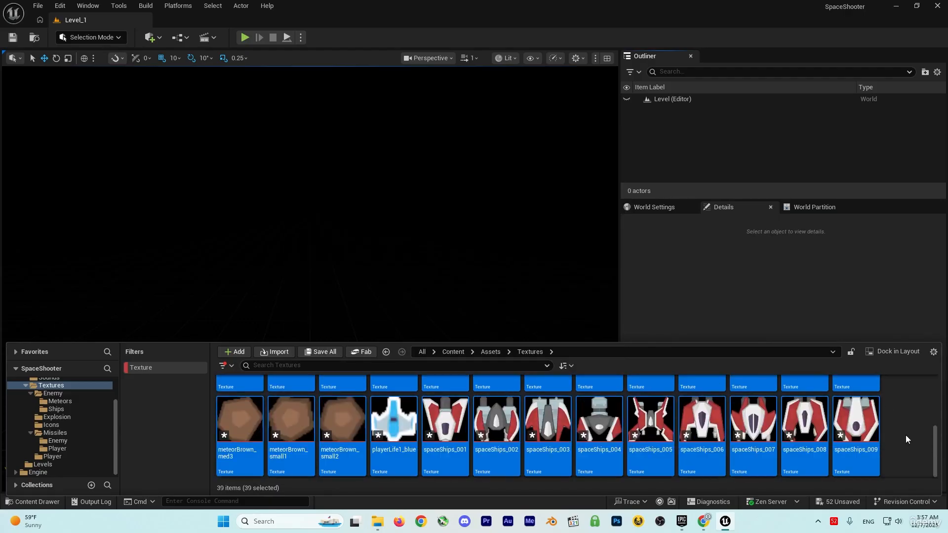
right_click(814, 422)
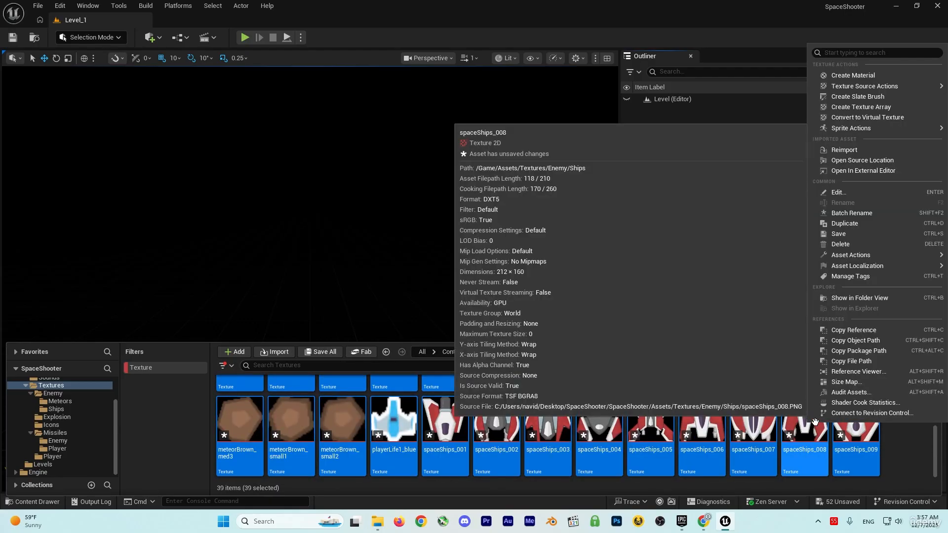
mouse_move(858, 126)
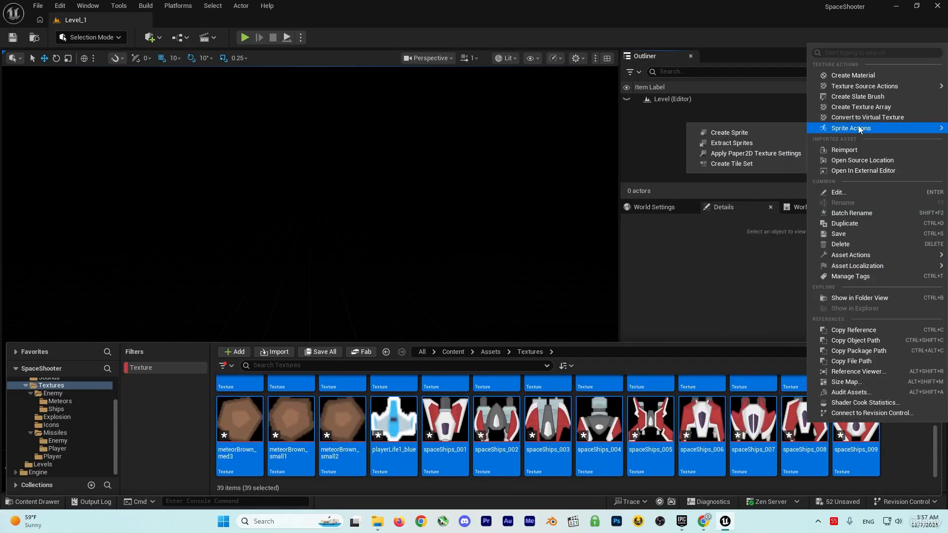
left_click(735, 154)
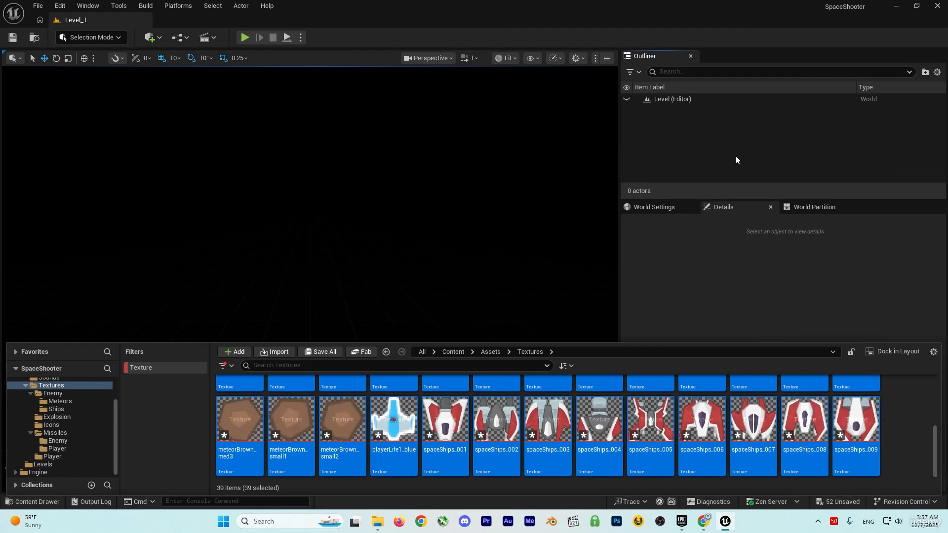
scroll(650, 439, "up", 4)
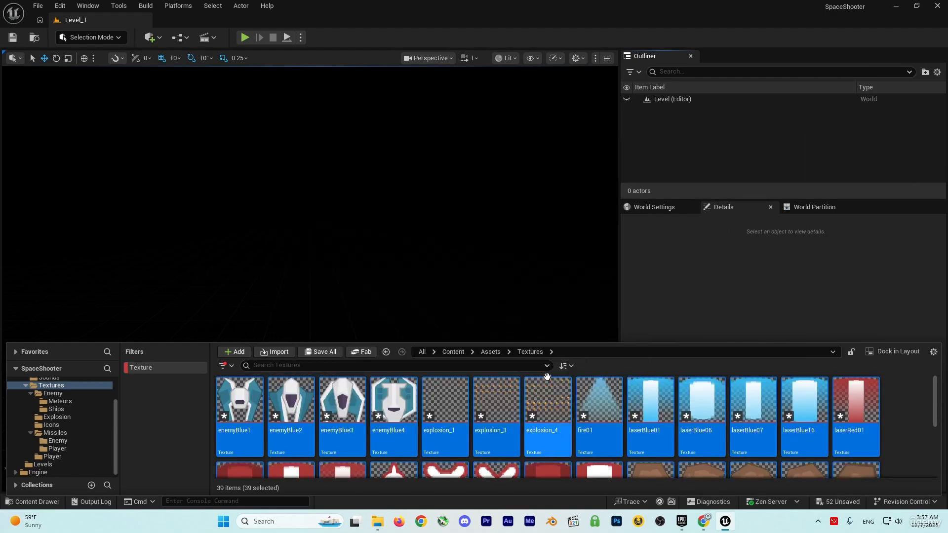
Turn off the Texture filter and check the meteor textures in the Enemy folder's Meteors subfolder.
left_click(158, 369)
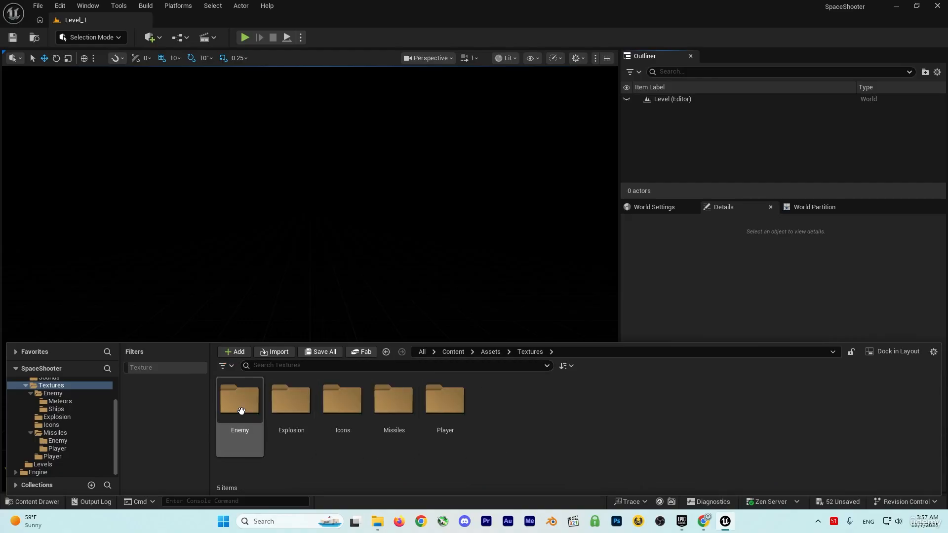
double_click(240, 401)
double_click(240, 400)
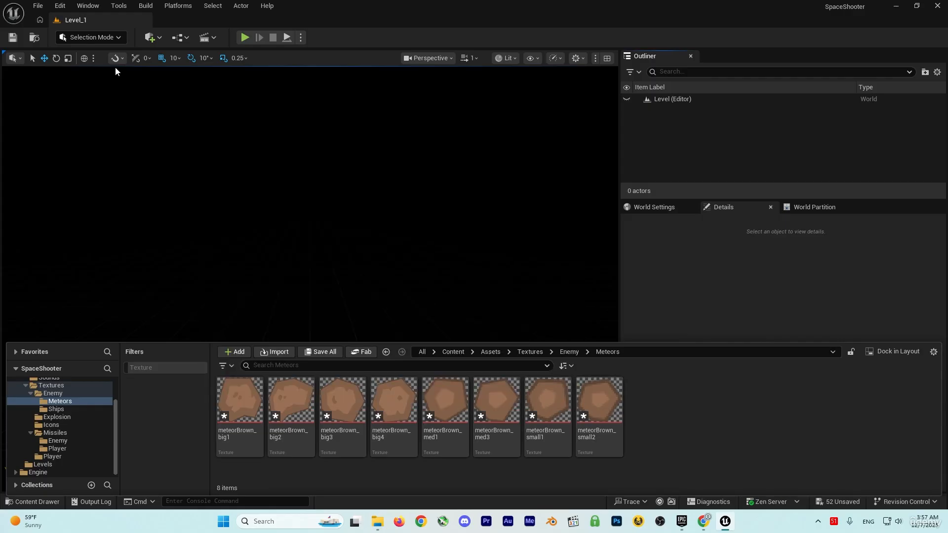
Save all unsaved project assets and reopen the Content Drawer.
left_click(38, 5)
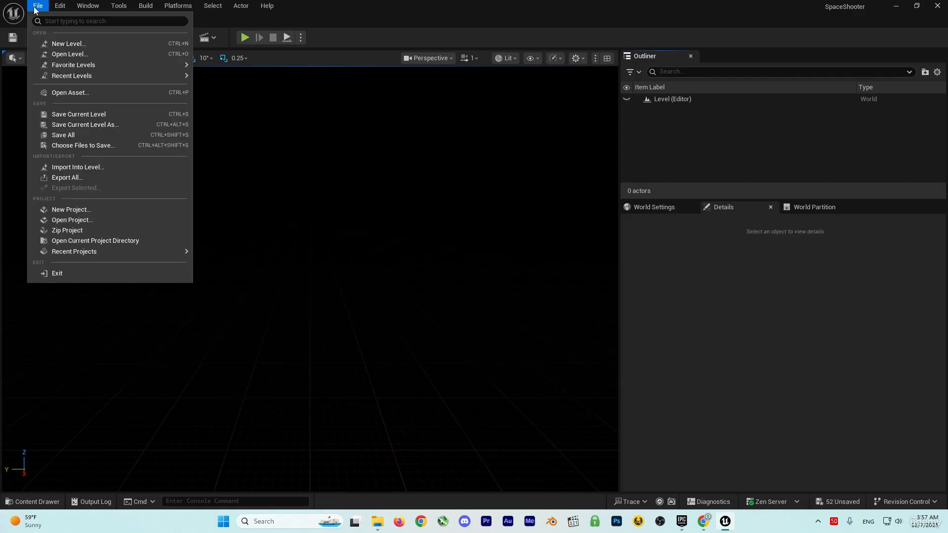
left_click(68, 137)
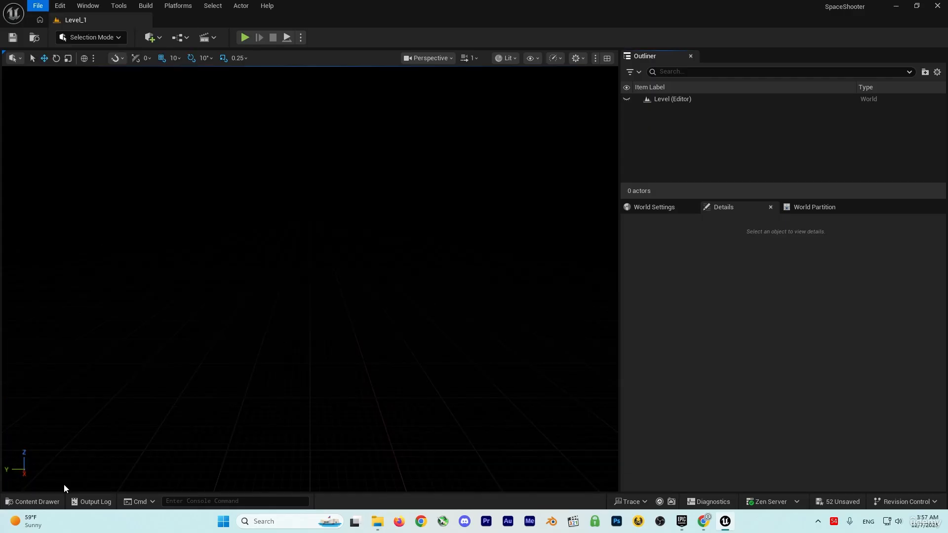
left_click(33, 501)
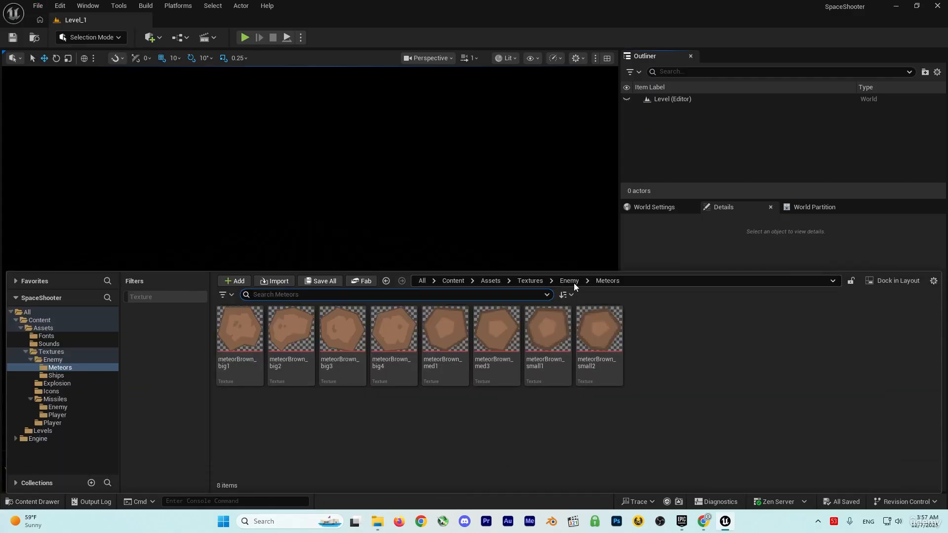